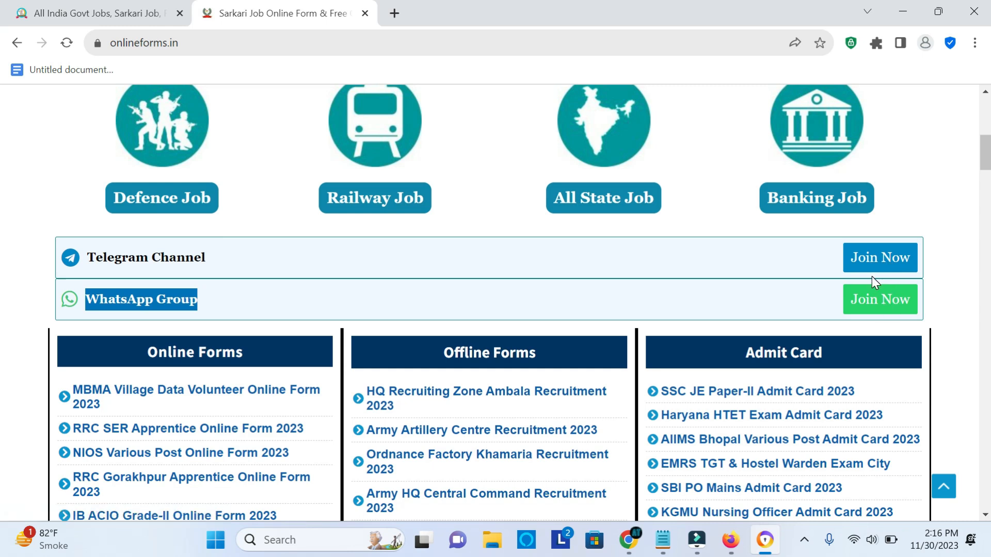
{"action": "left_click_drag", "start_coordinate": [45, 228], "coordinate": [357, 338]}
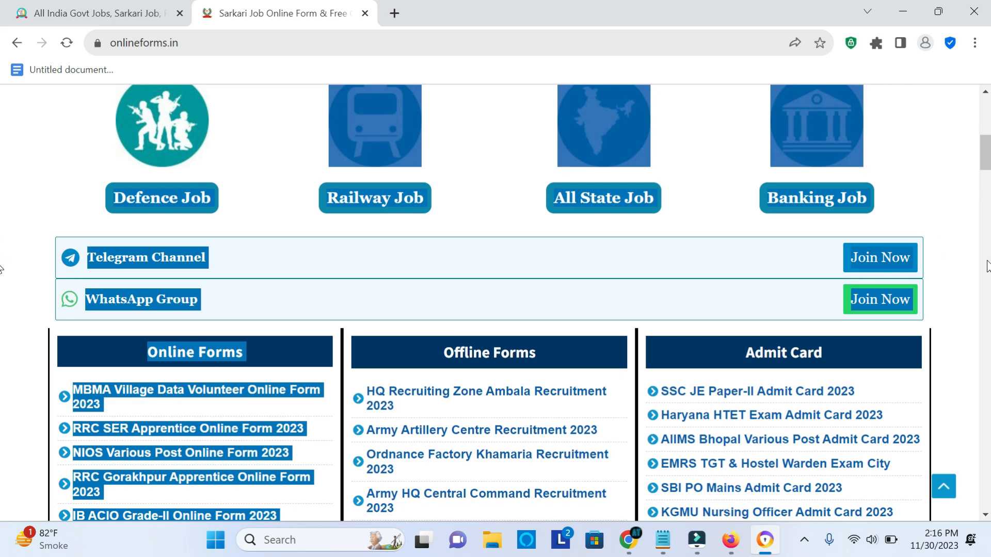
{"action": "left_click", "coordinate": [965, 286]}
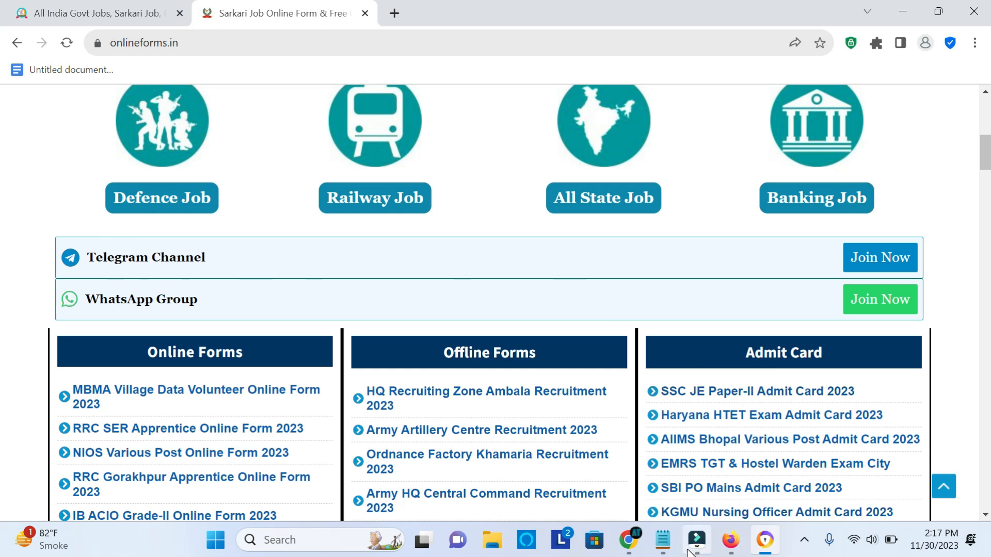
- Switch to the WordPress dashboard in Firefox and open the "UP Police Constable Recruitment 2023" post for editing from the posts list
{"action": "left_click", "coordinate": [730, 540]}
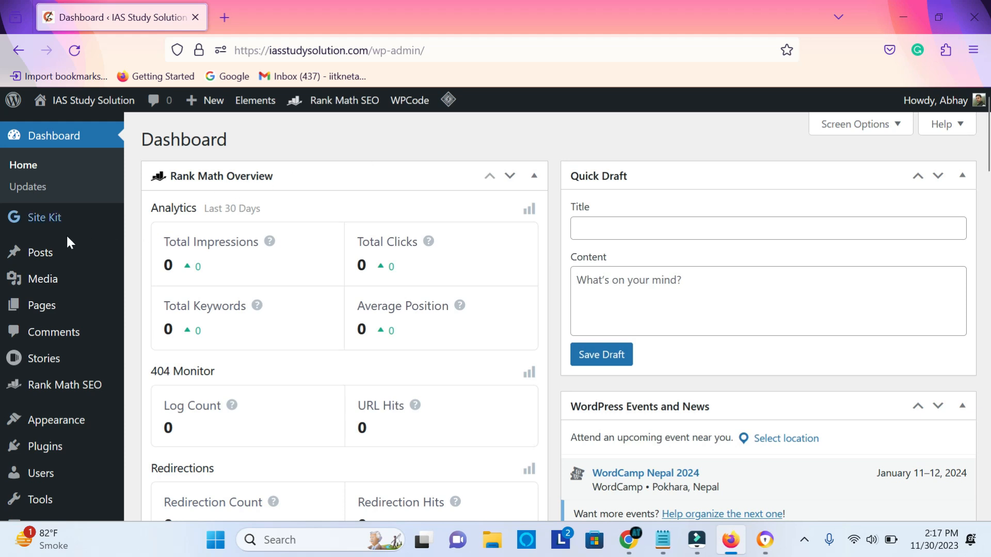
{"action": "left_click", "coordinate": [46, 255]}
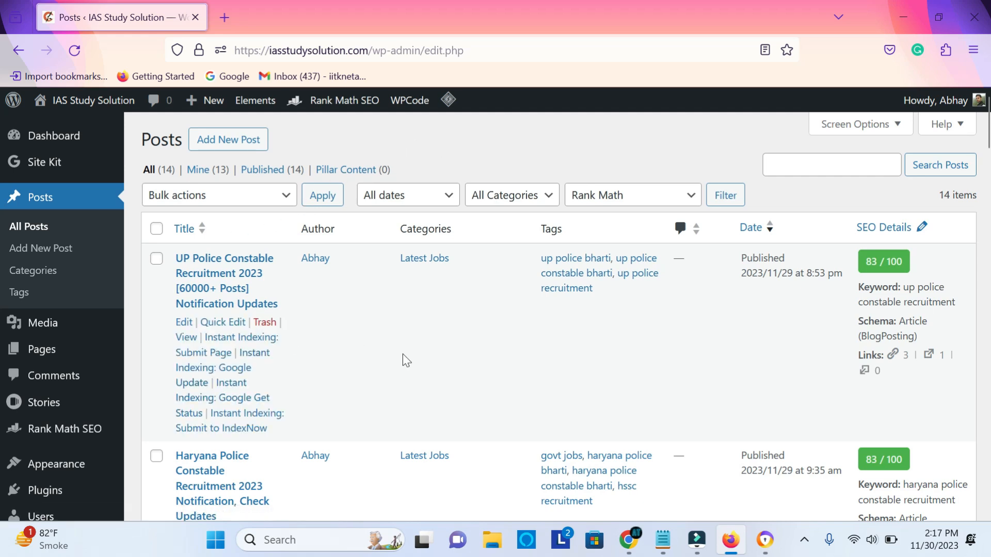
{"action": "scroll", "coordinate": [413, 364], "scroll_direction": "down", "scroll_amount": 8}
{"action": "scroll", "coordinate": [414, 364], "scroll_direction": "up", "scroll_amount": 8}
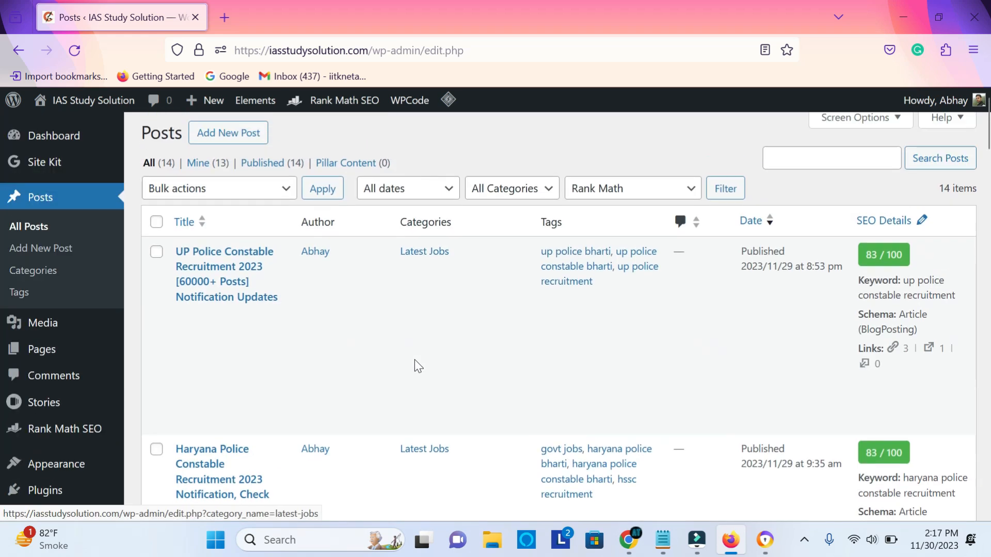
{"action": "scroll", "coordinate": [414, 366], "scroll_direction": "up", "scroll_amount": 1}
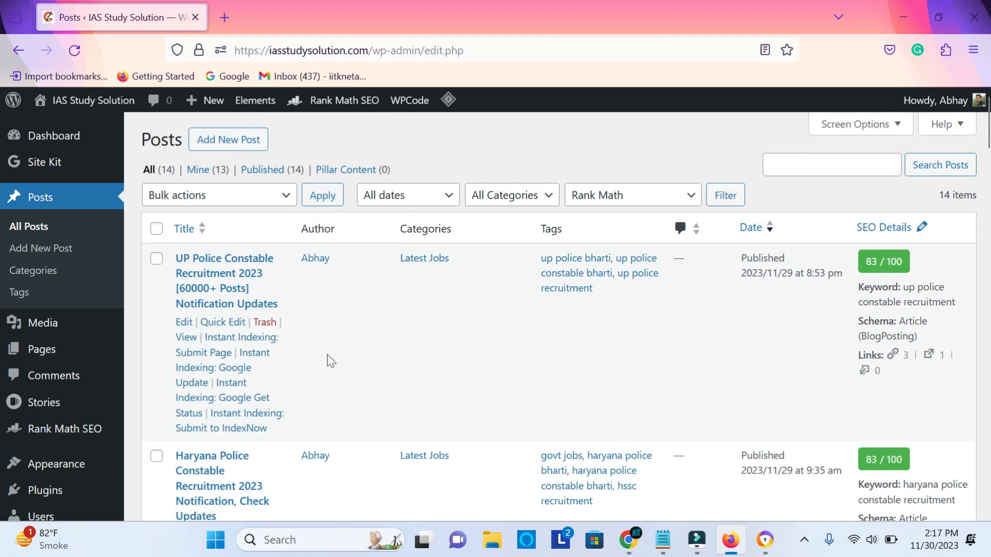
{"action": "left_click", "coordinate": [185, 325]}
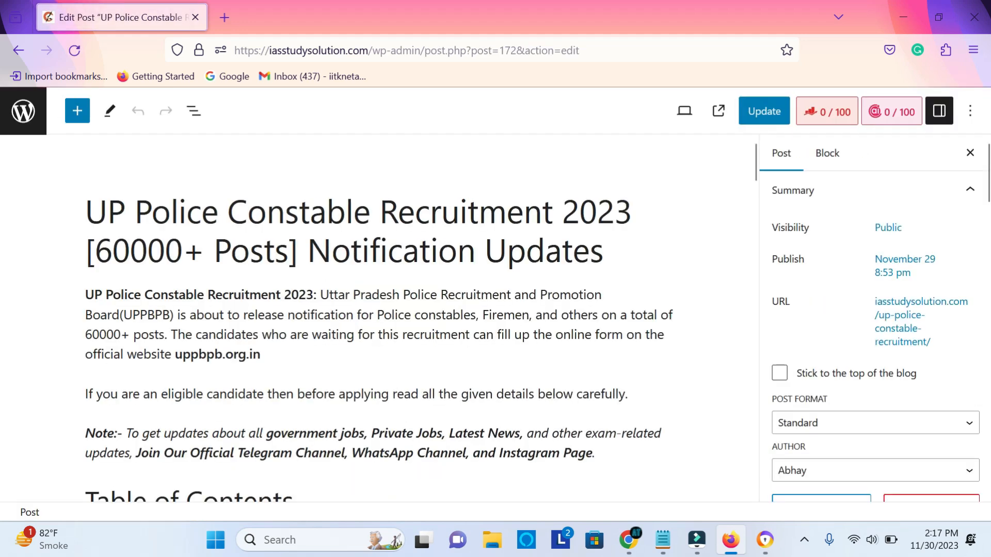
- Insert a Buttons block between the Note paragraph and the Table of Contents
{"action": "scroll", "coordinate": [66, 452], "scroll_direction": "down", "scroll_amount": 2}
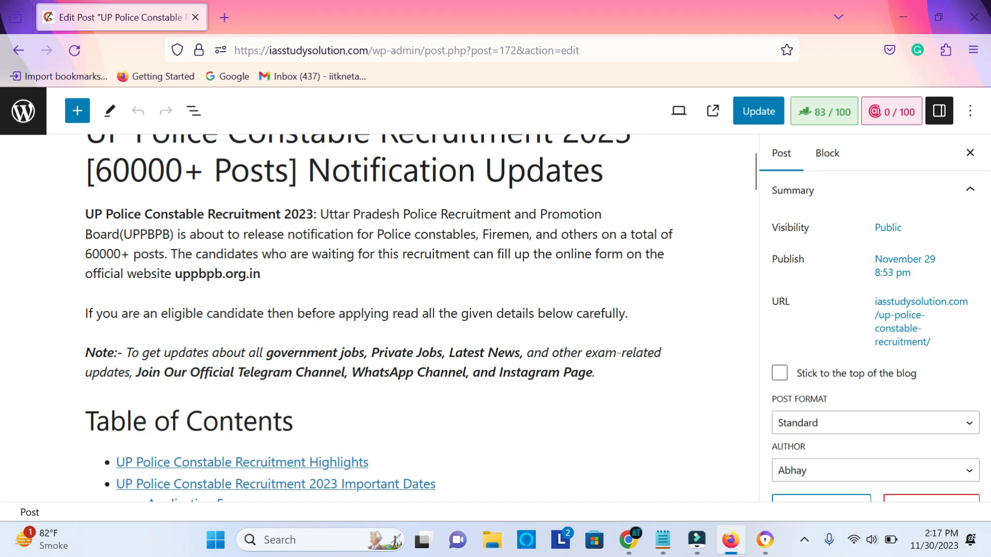
{"action": "scroll", "coordinate": [351, 365], "scroll_direction": "up", "scroll_amount": 2}
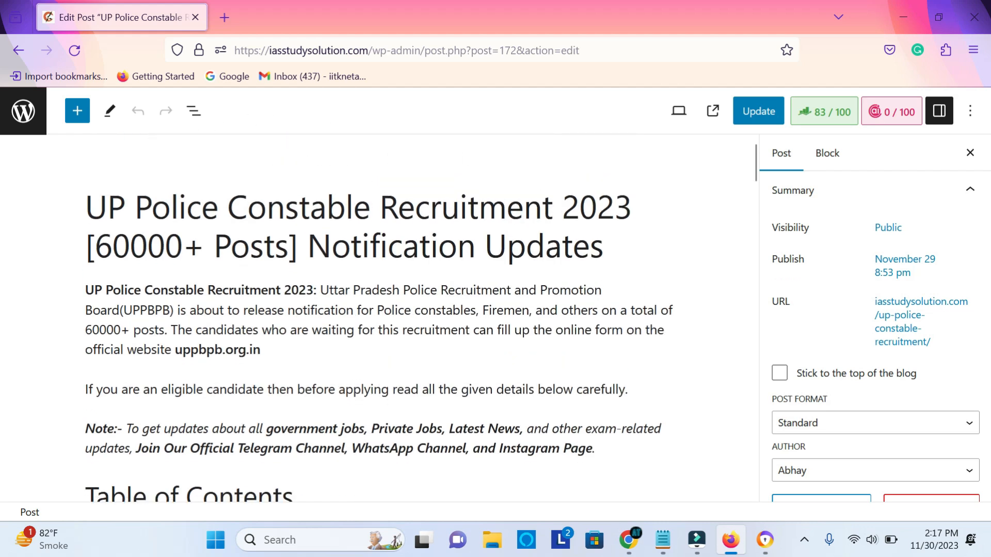
{"action": "scroll", "coordinate": [361, 309], "scroll_direction": "down", "scroll_amount": 6}
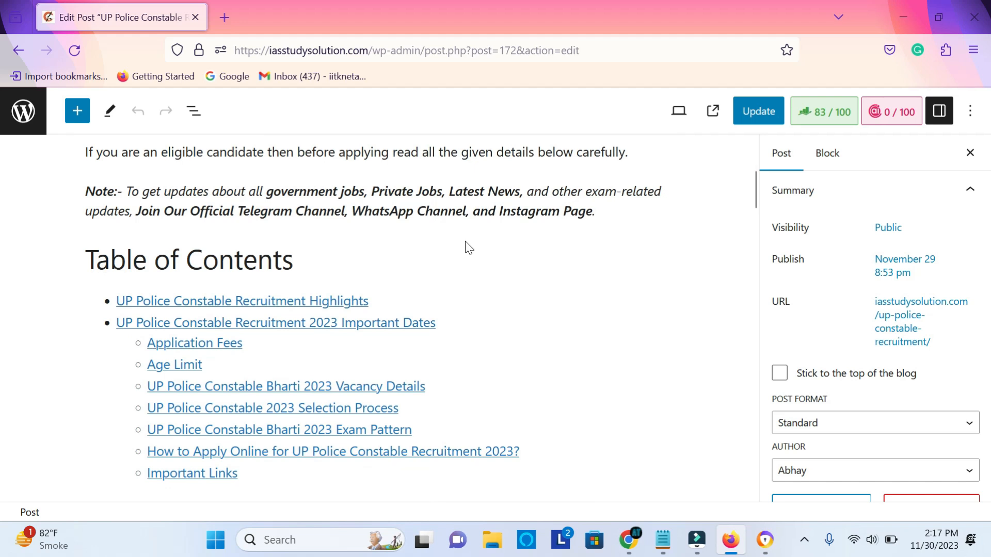
{"action": "left_click", "coordinate": [402, 228]}
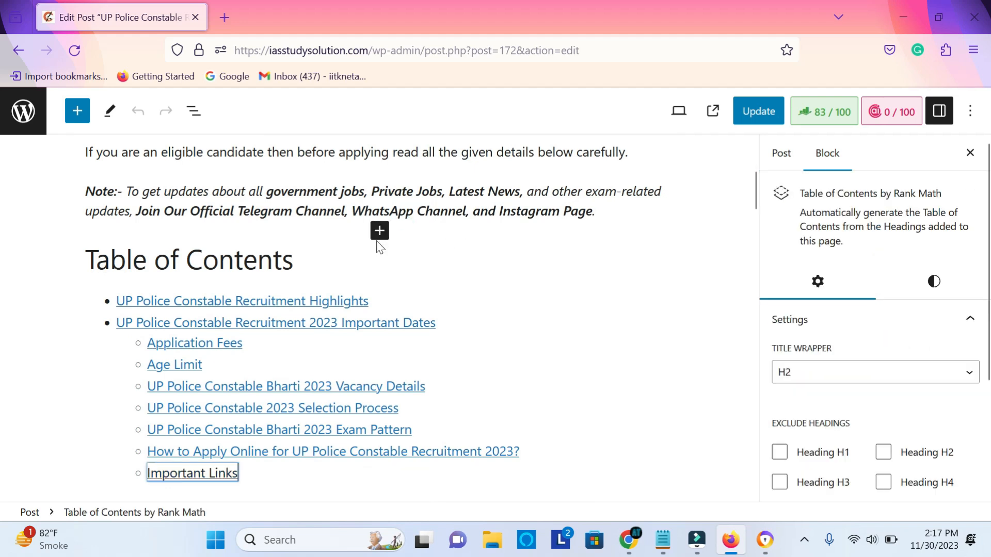
{"action": "left_click", "coordinate": [379, 230]}
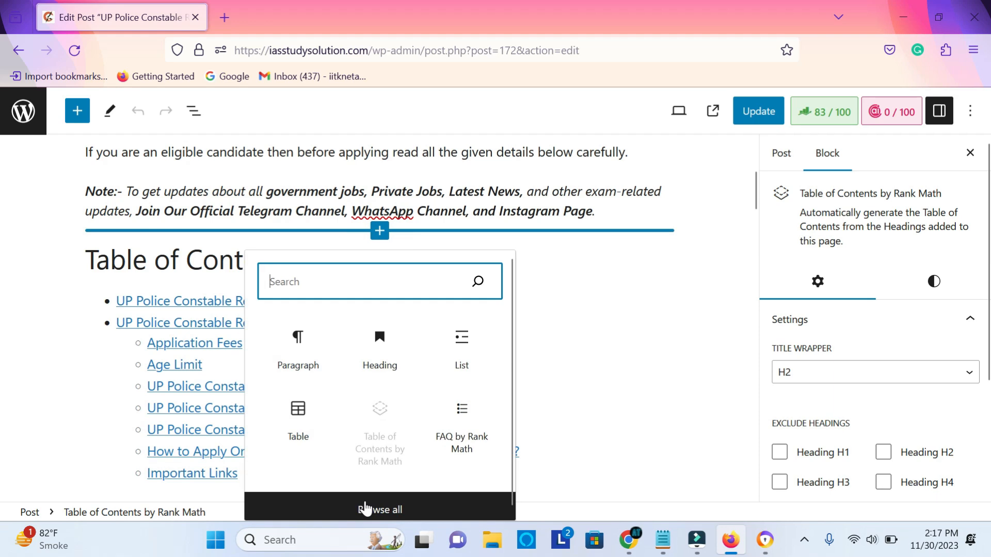
{"action": "left_click", "coordinate": [366, 508]}
{"action": "scroll", "coordinate": [176, 356], "scroll_direction": "down", "scroll_amount": 7}
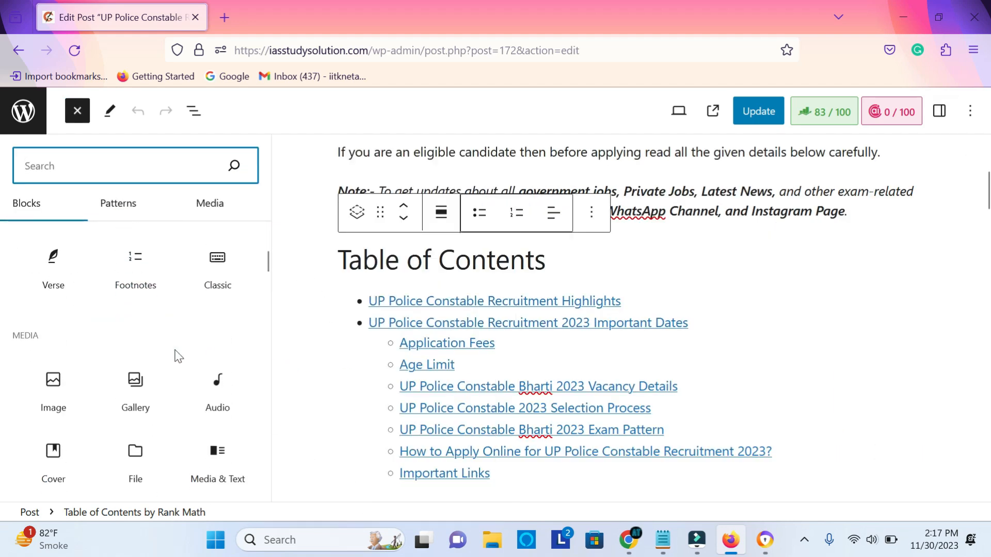
{"action": "scroll", "coordinate": [141, 371], "scroll_direction": "down", "scroll_amount": 3}
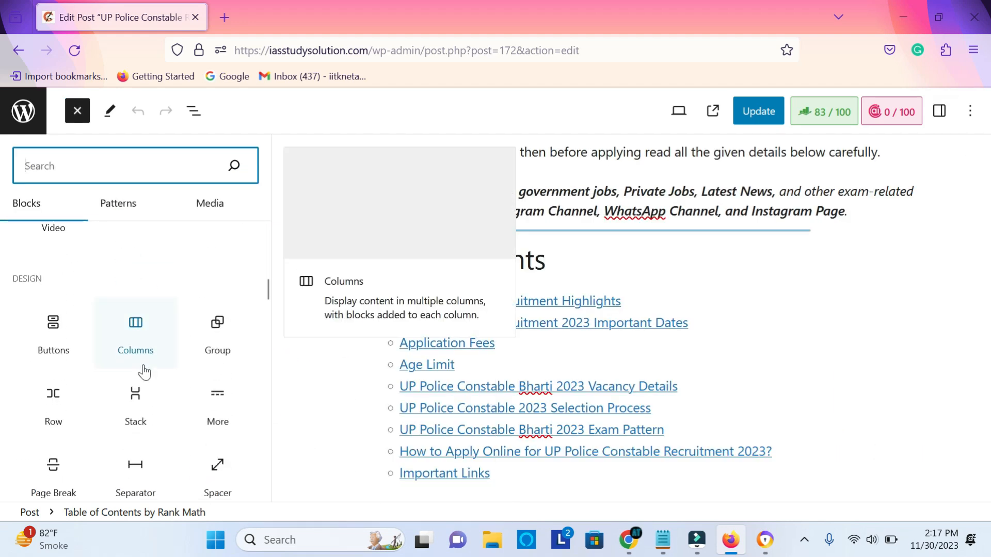
{"action": "left_click", "coordinate": [52, 330]}
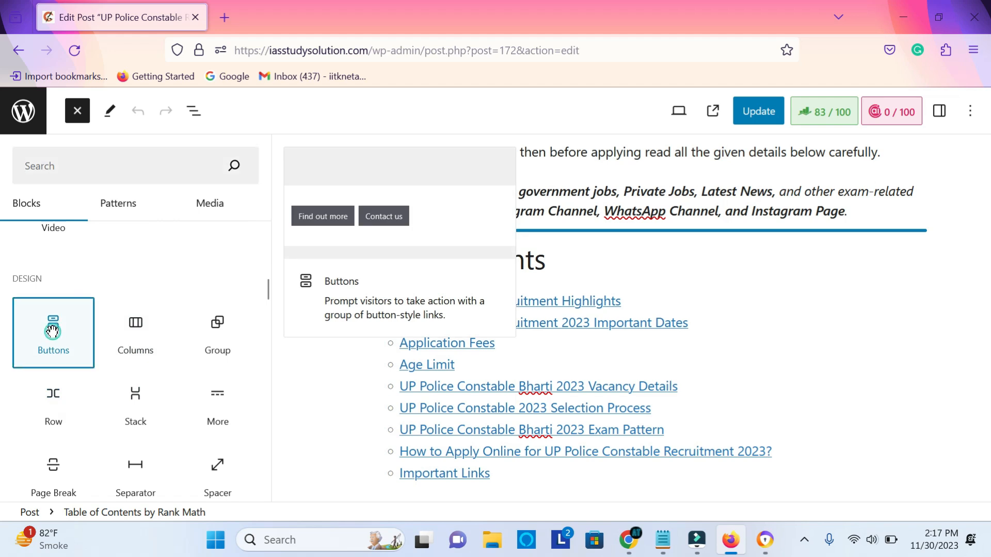
{"action": "left_click", "coordinate": [377, 261]}
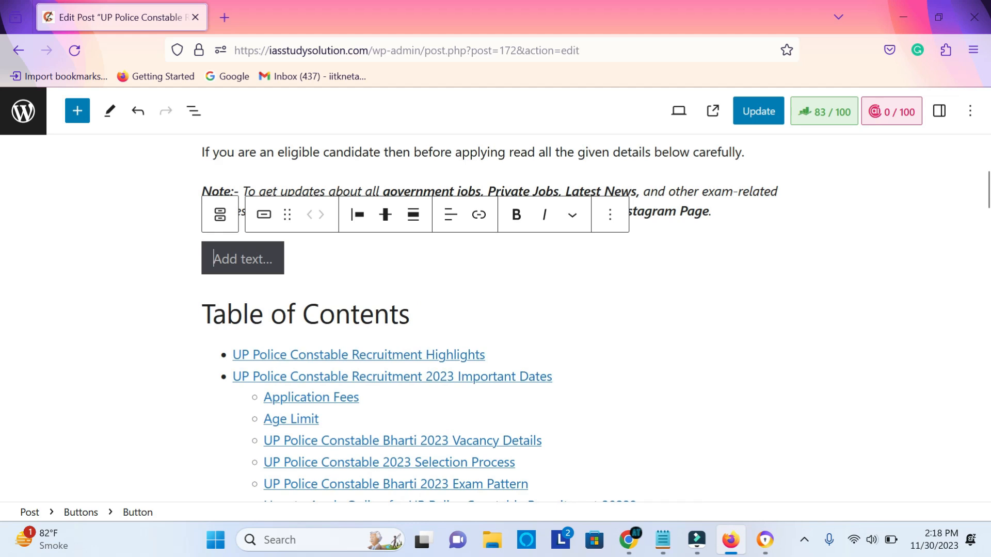
- Open the new button's link entry, dismiss it, and delete the empty Buttons block above the Table of Contents
{"action": "left_click", "coordinate": [479, 215]}
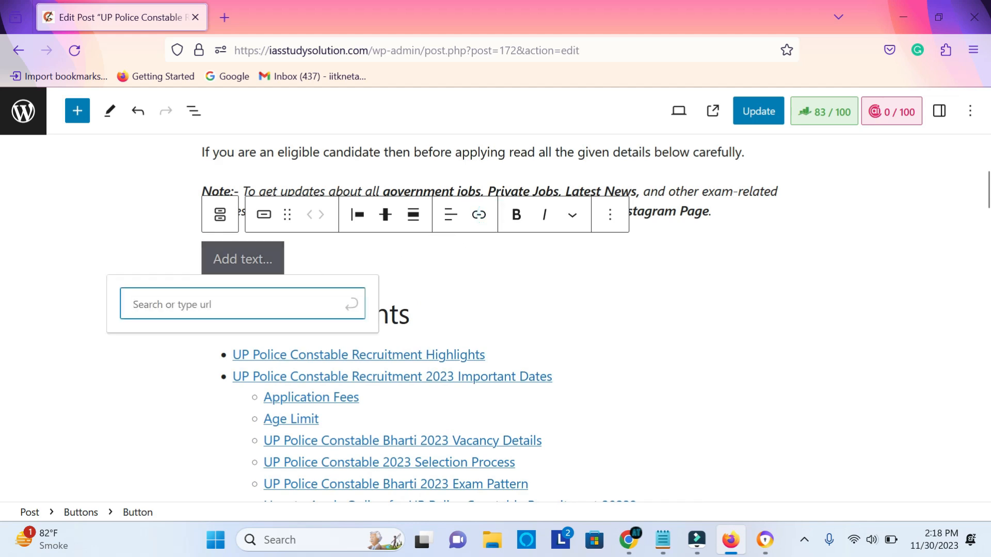
{"action": "left_click", "coordinate": [360, 260]}
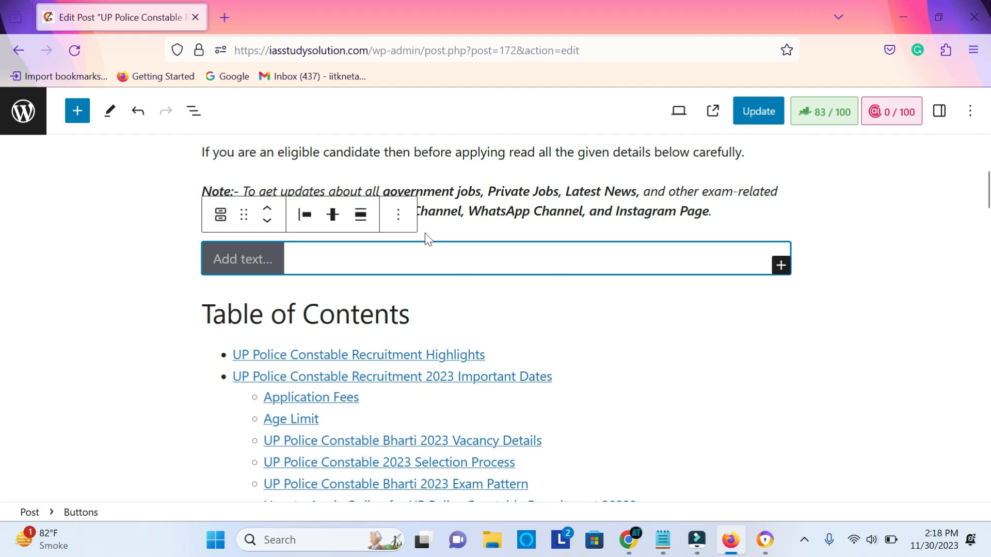
{"action": "left_click", "coordinate": [398, 216]}
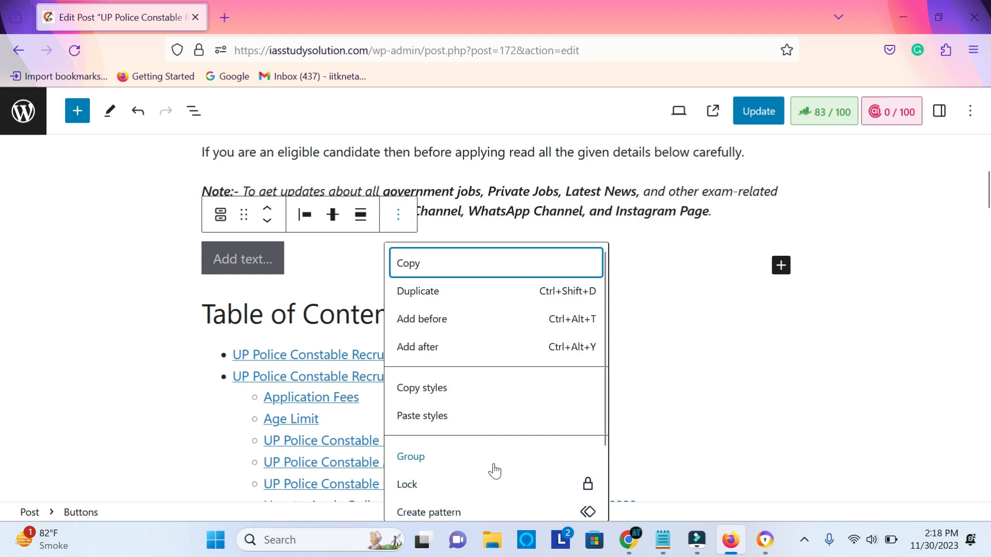
{"action": "scroll", "coordinate": [417, 511], "scroll_direction": "down", "scroll_amount": 2}
{"action": "left_click", "coordinate": [419, 511]}
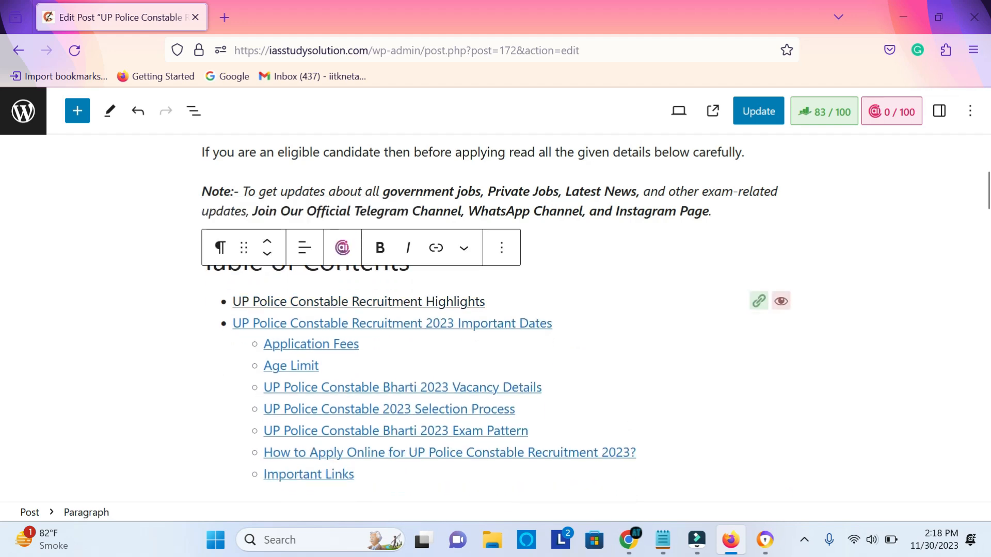
- Leave the post editor without saving and return to the posts list
{"action": "scroll", "coordinate": [630, 387], "scroll_direction": "up", "scroll_amount": 5}
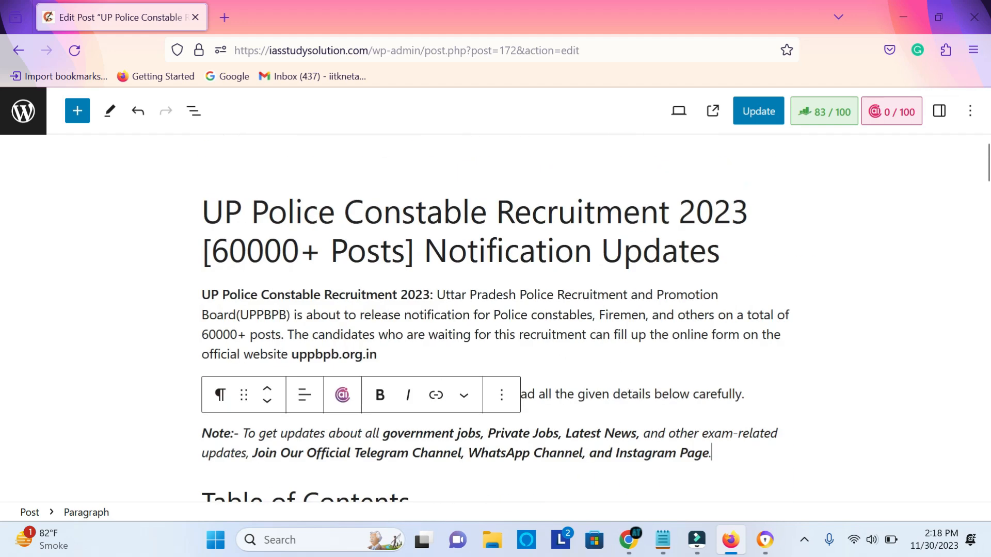
{"action": "left_click", "coordinate": [17, 50]}
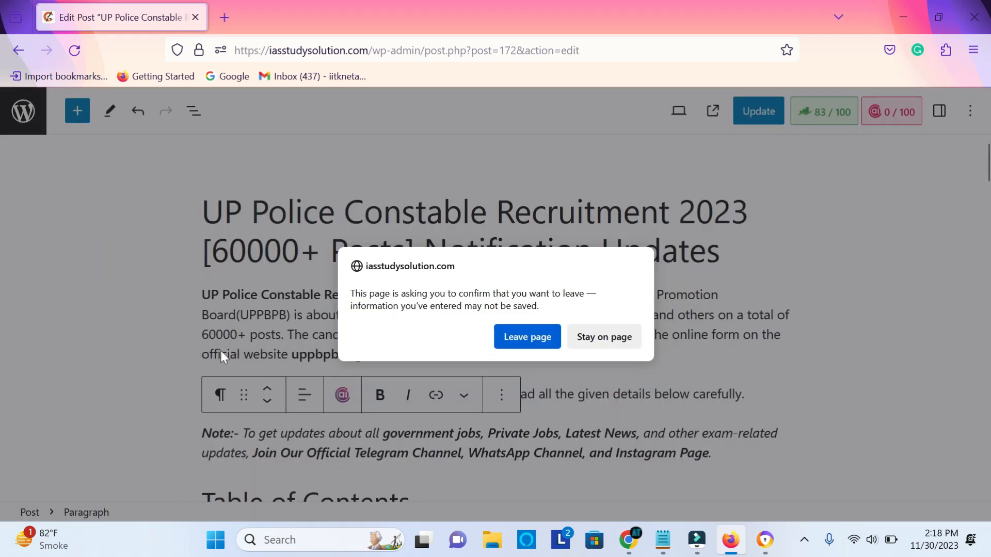
{"action": "left_click", "coordinate": [504, 346]}
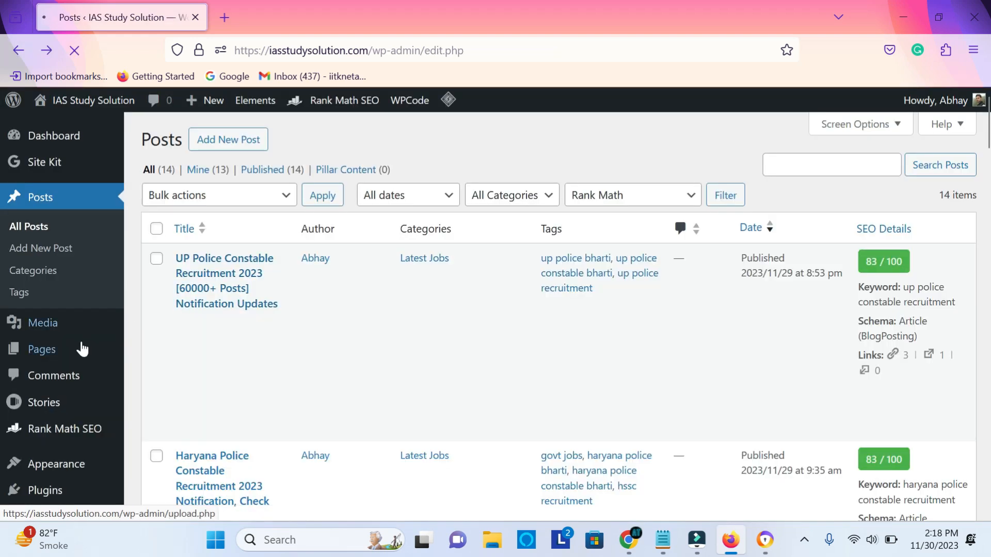
- Open the Add Plugins page and search the plugin directory for "ads inserter"
{"action": "scroll", "coordinate": [179, 432], "scroll_direction": "down", "scroll_amount": 8}
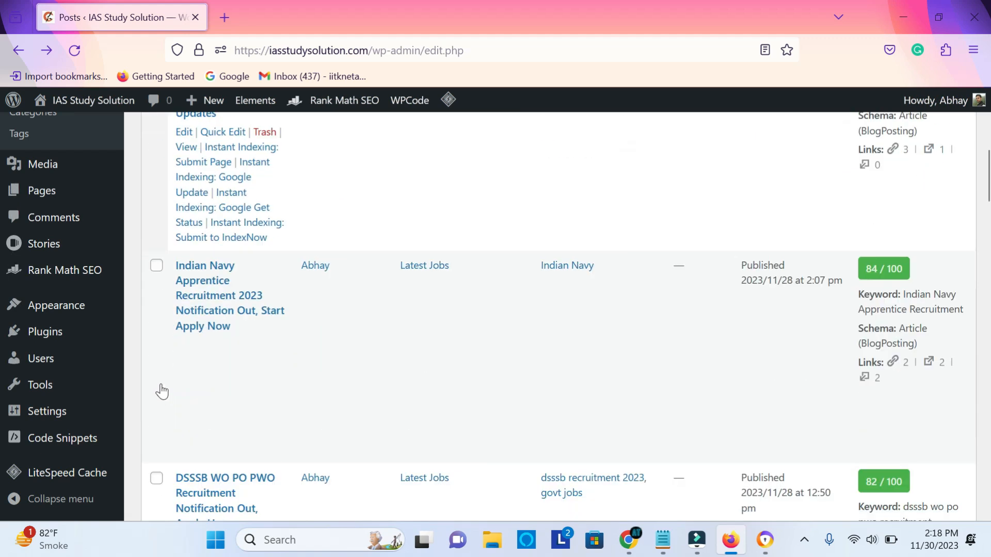
{"action": "scroll", "coordinate": [282, 386], "scroll_direction": "up", "scroll_amount": 1}
{"action": "scroll", "coordinate": [132, 461], "scroll_direction": "down", "scroll_amount": 1}
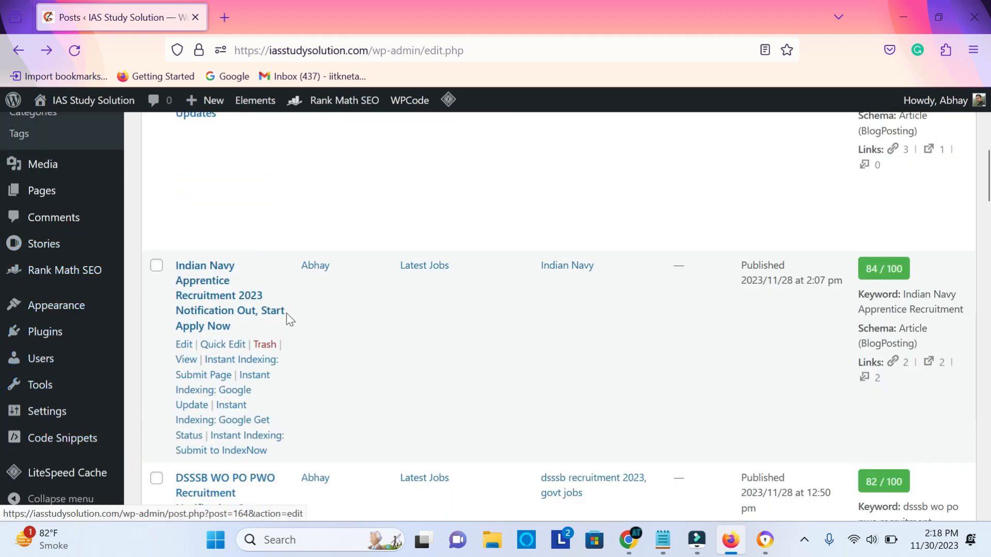
{"action": "scroll", "coordinate": [289, 312], "scroll_direction": "up", "scroll_amount": 6}
{"action": "scroll", "coordinate": [22, 347], "scroll_direction": "down", "scroll_amount": 2}
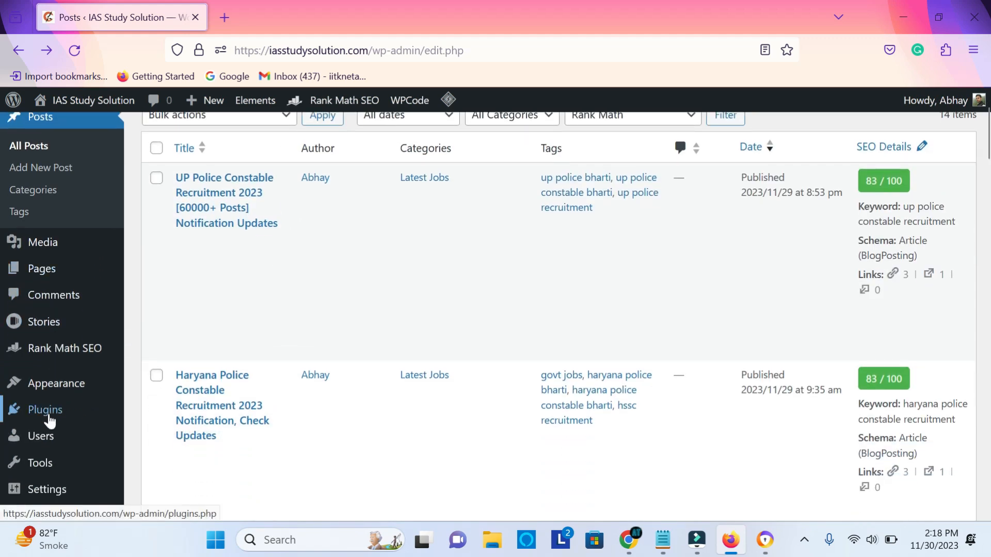
{"action": "left_click", "coordinate": [48, 412]}
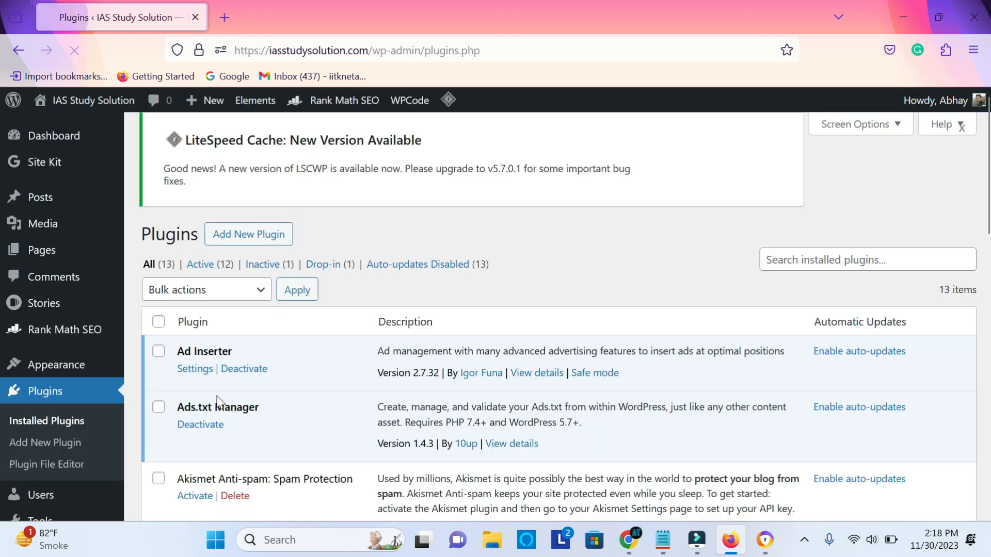
{"action": "left_click", "coordinate": [252, 149]}
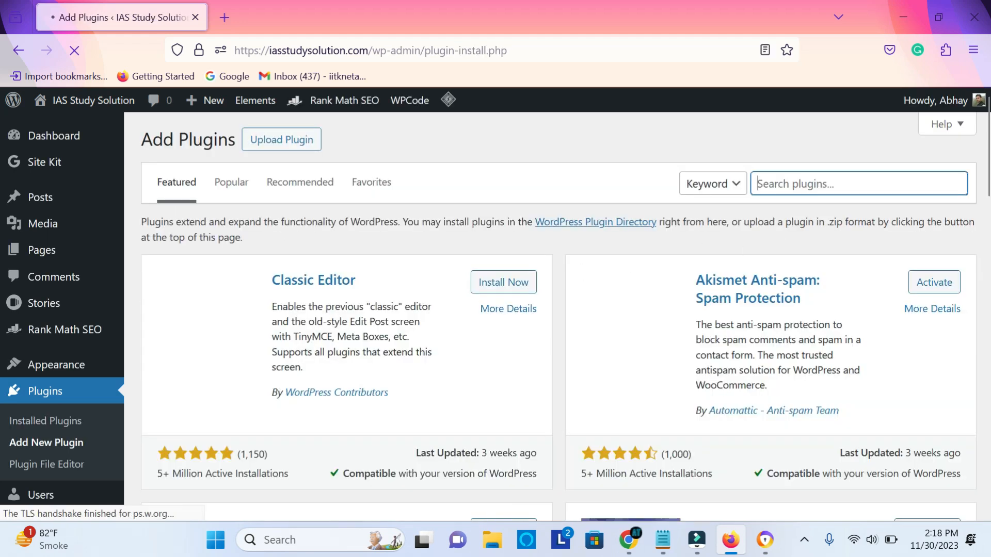
{"action": "type", "text": "ads"}
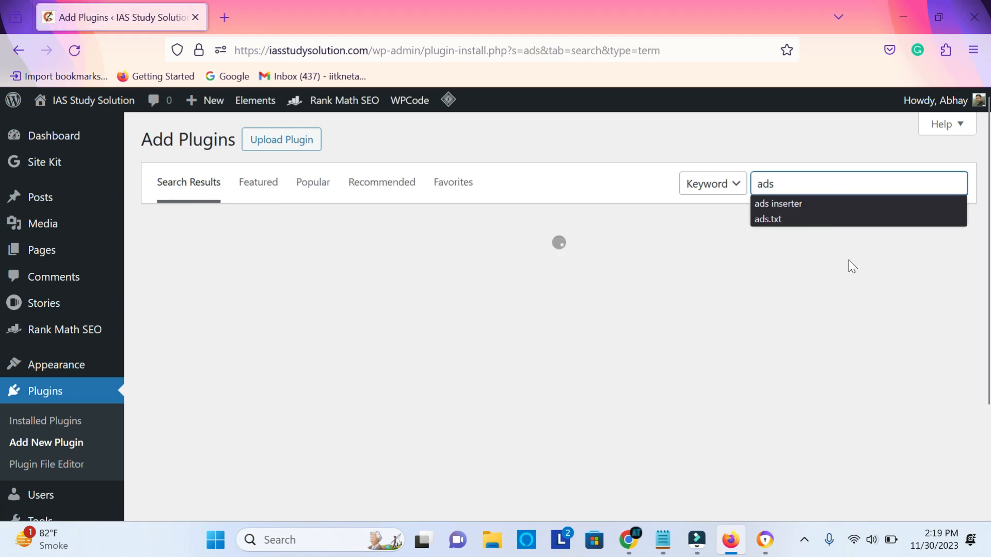
{"action": "left_click", "coordinate": [785, 204]}
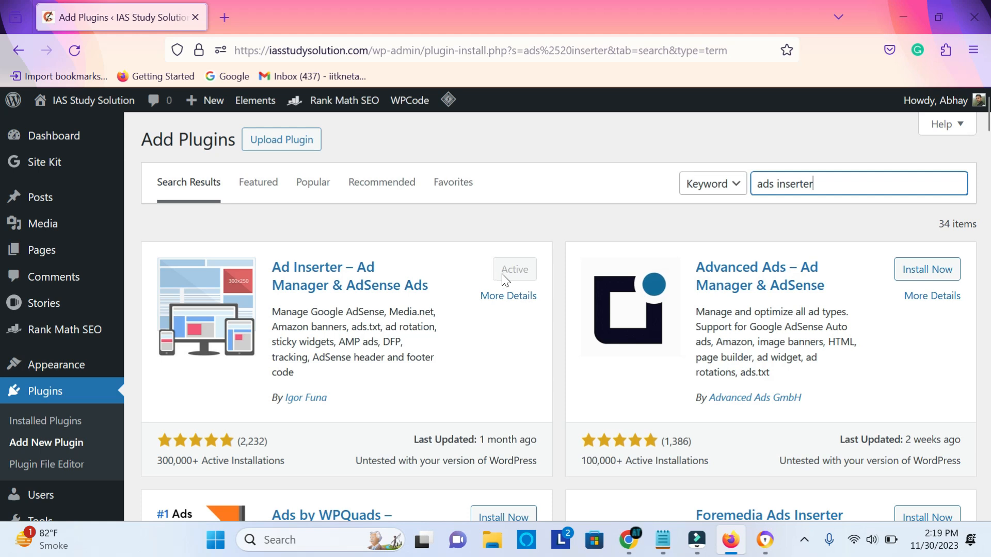
- Open the Ad Inserter plugin's settings and review the Block 1 code area and its insertion options
{"action": "scroll", "coordinate": [420, 377], "scroll_direction": "down", "scroll_amount": 3}
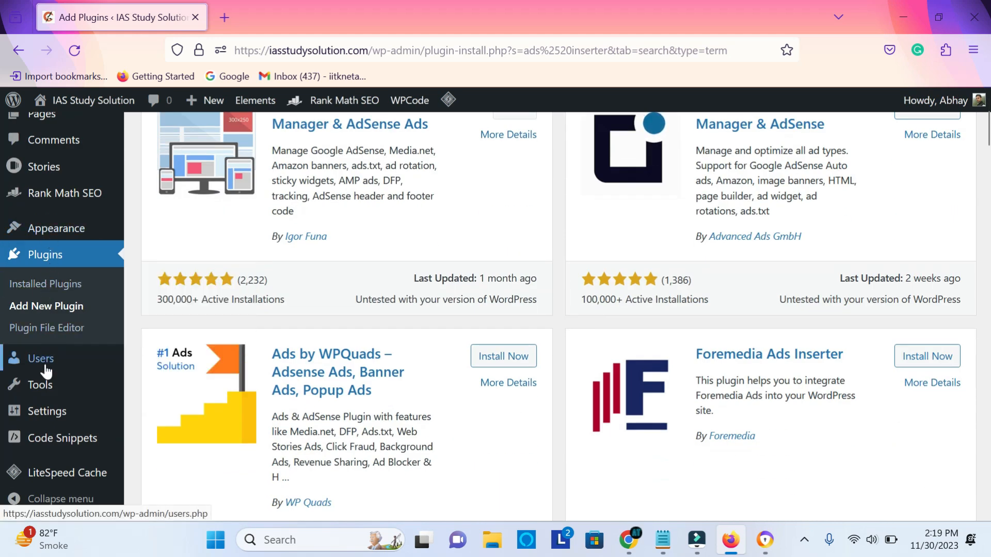
{"action": "mouse_move", "coordinate": [43, 365]}
{"action": "mouse_move", "coordinate": [50, 422]}
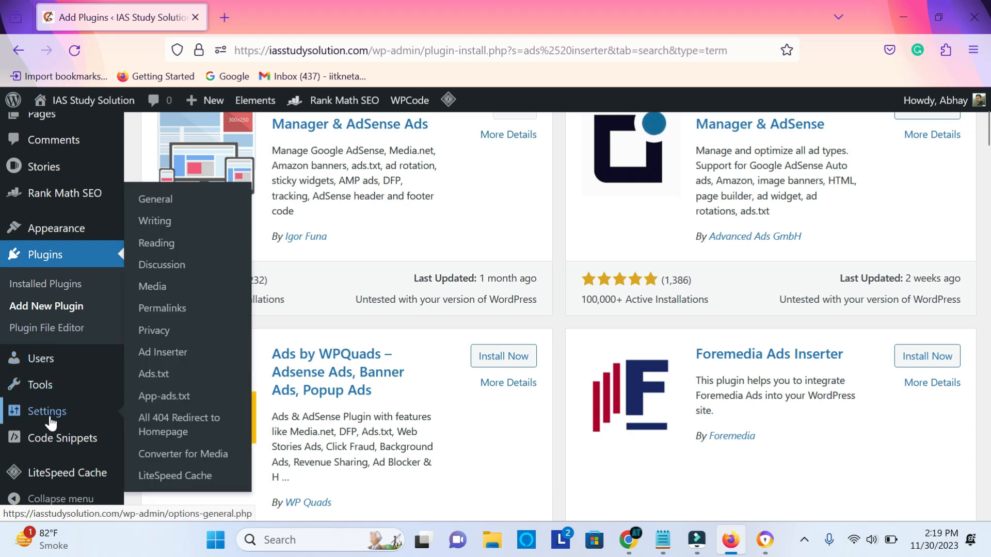
{"action": "left_click", "coordinate": [174, 354]}
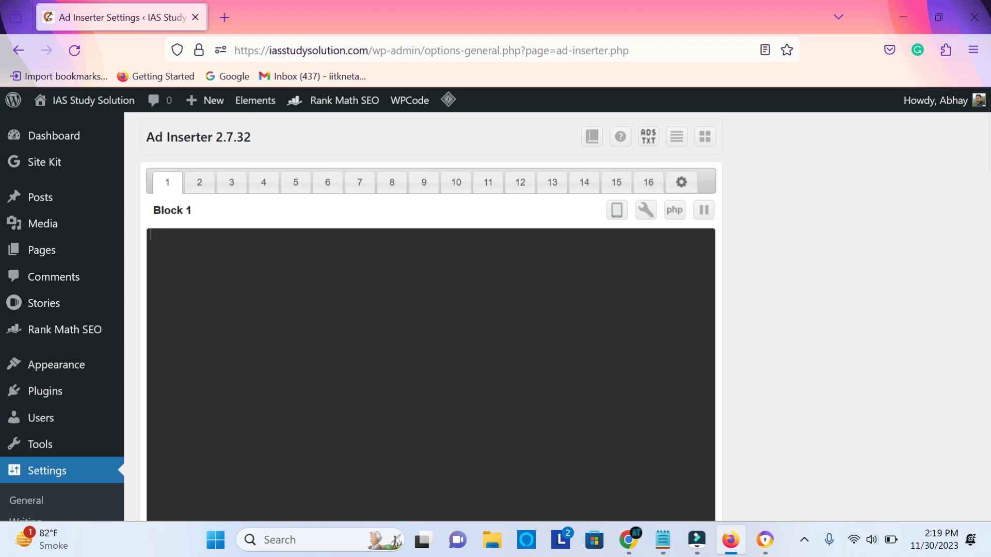
{"action": "scroll", "coordinate": [740, 484], "scroll_direction": "down", "scroll_amount": 4}
{"action": "scroll", "coordinate": [741, 484], "scroll_direction": "up", "scroll_amount": 3}
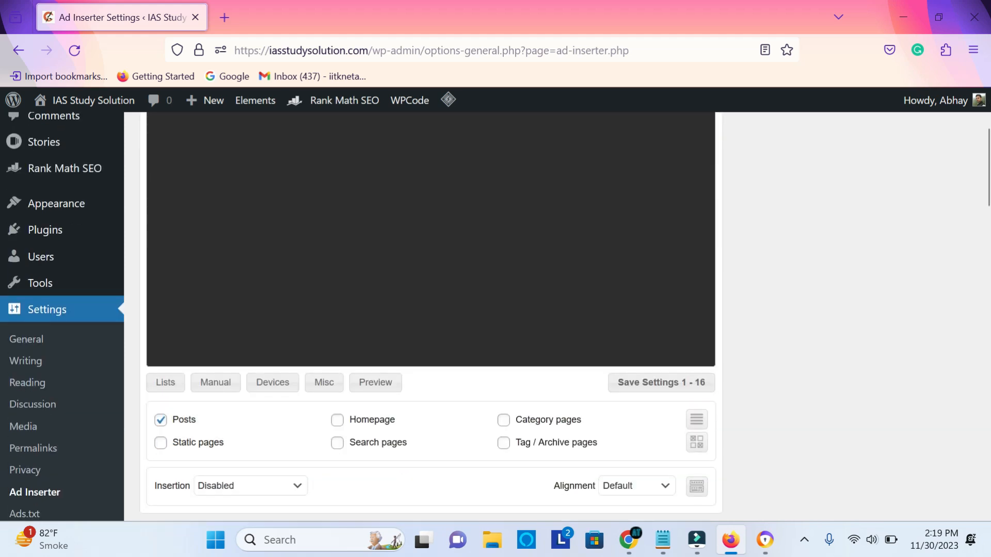
- Switch to Notepad and look through the whole code file, from the stylesheet link to the closing Telegram card
{"action": "left_click", "coordinate": [663, 540]}
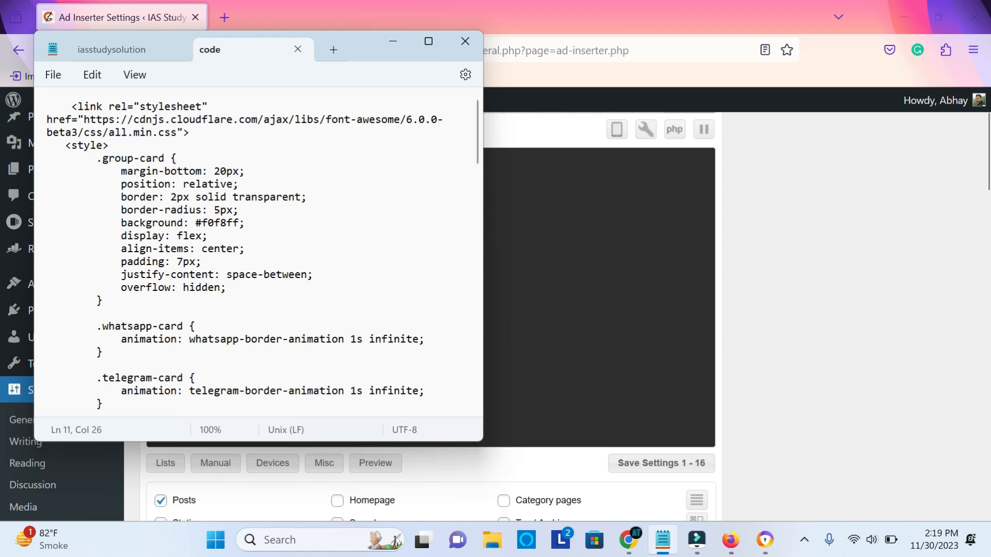
{"action": "scroll", "coordinate": [258, 253], "scroll_direction": "down", "scroll_amount": 15}
{"action": "scroll", "coordinate": [258, 253], "scroll_direction": "down", "scroll_amount": 12}
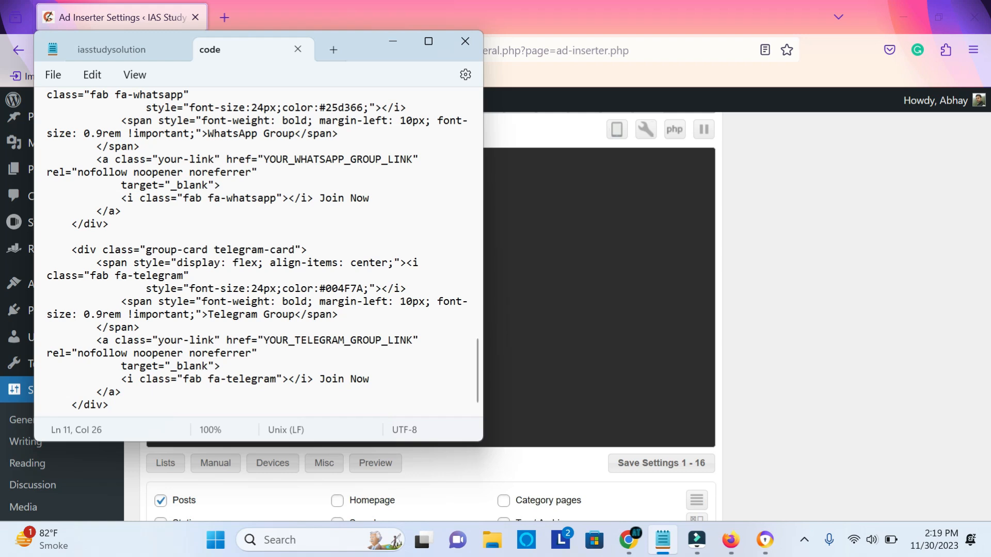
{"action": "left_click", "coordinate": [110, 405]}
{"action": "scroll", "coordinate": [258, 253], "scroll_direction": "up", "scroll_amount": 9}
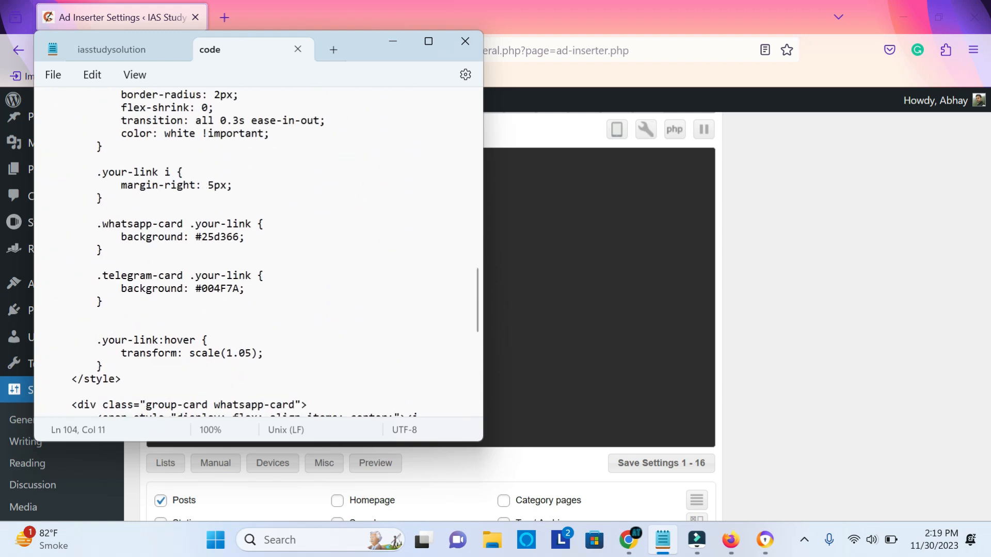
{"action": "scroll", "coordinate": [258, 253], "scroll_direction": "up", "scroll_amount": 9}
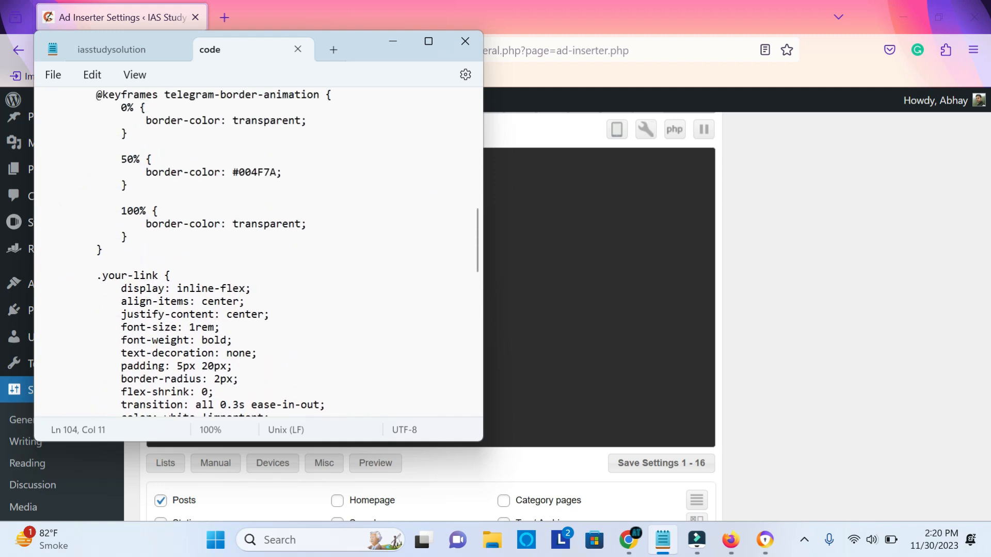
{"action": "scroll", "coordinate": [258, 253], "scroll_direction": "up", "scroll_amount": 12}
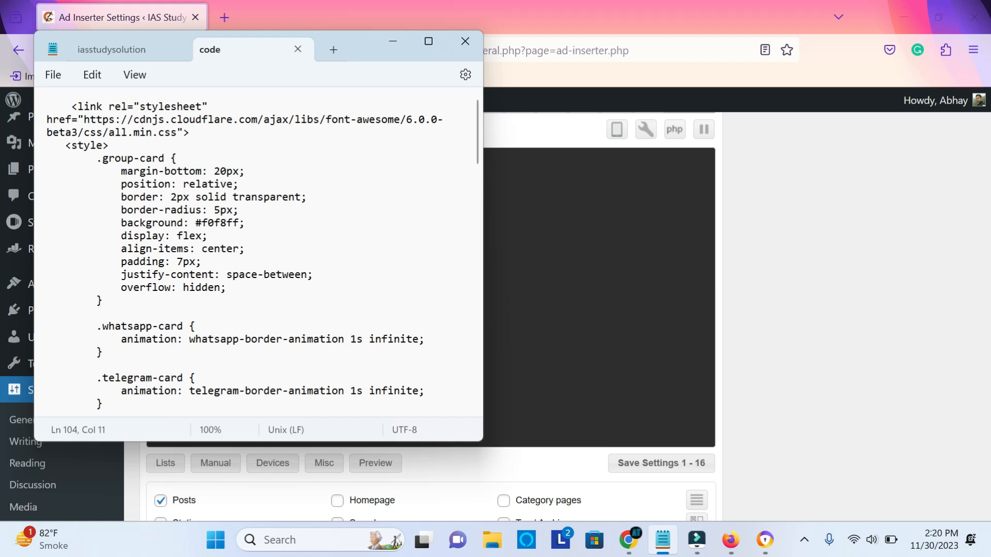
{"action": "scroll", "coordinate": [258, 253], "scroll_direction": "down", "scroll_amount": 20}
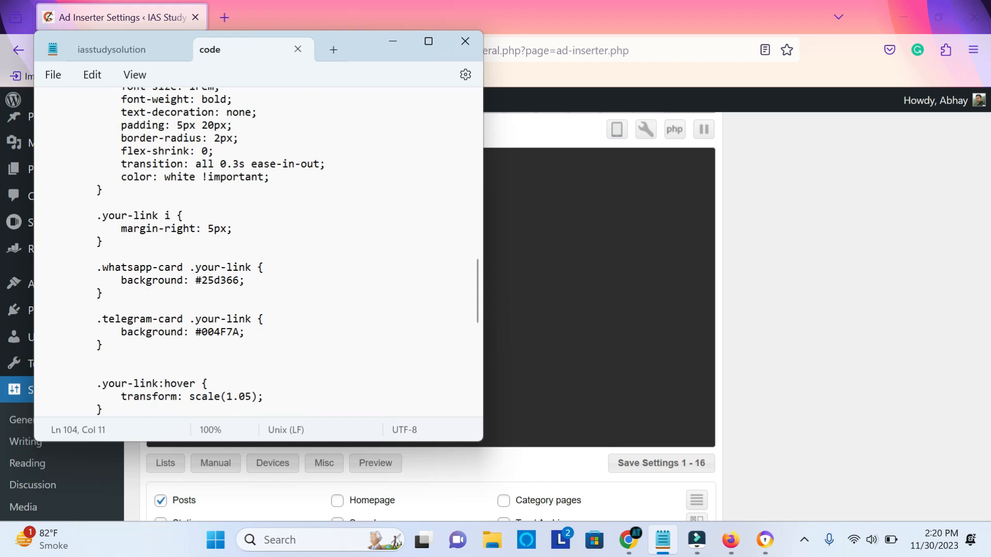
{"action": "scroll", "coordinate": [258, 253], "scroll_direction": "down", "scroll_amount": 15}
{"action": "scroll", "coordinate": [258, 253], "scroll_direction": "up", "scroll_amount": 4}
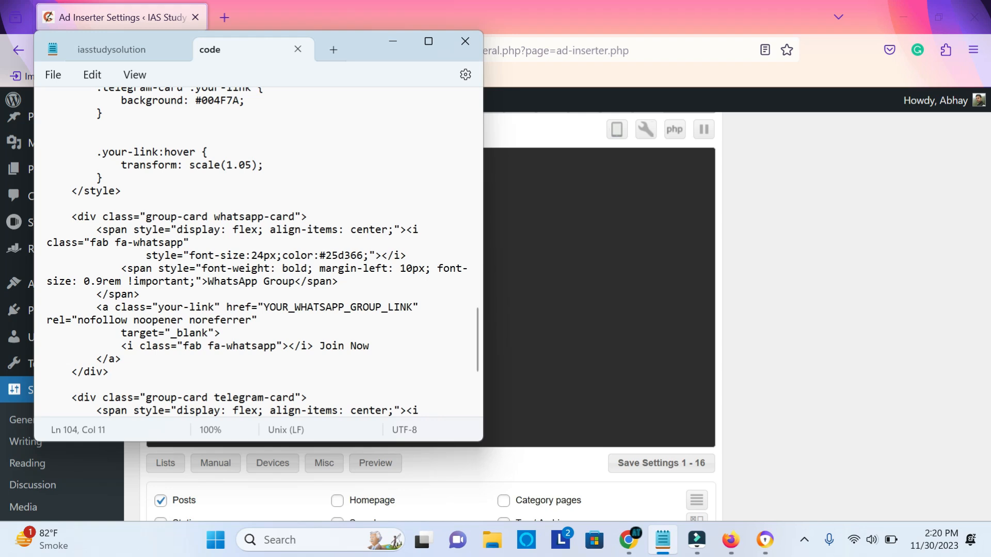
- Examine the WhatsApp card's div and its link tag, highlighting the YOUR_WHATSAPP_GROUP_LINK placeholder
{"action": "left_click_drag", "start_coordinate": [71, 217], "coordinate": [102, 217]}
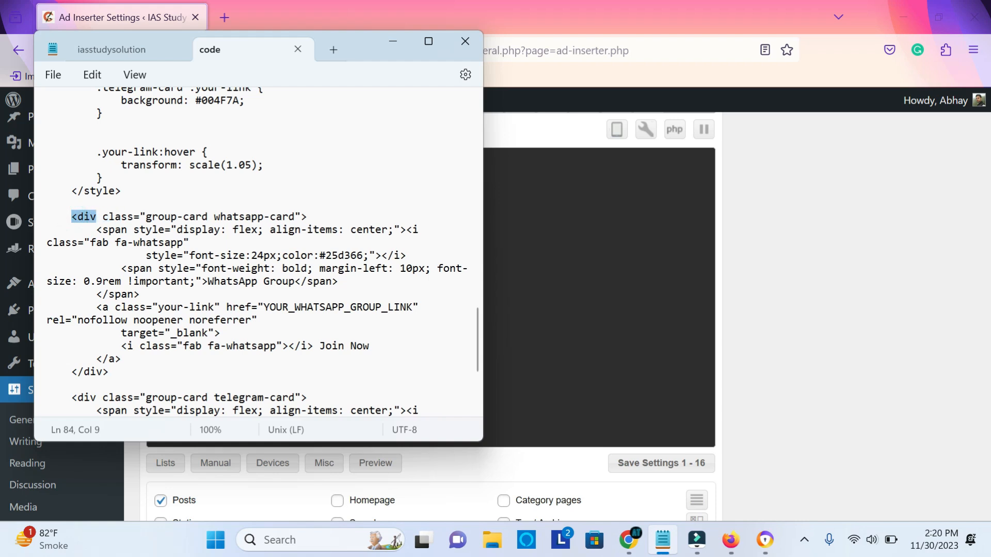
{"action": "left_click_drag", "start_coordinate": [207, 217], "coordinate": [301, 218]}
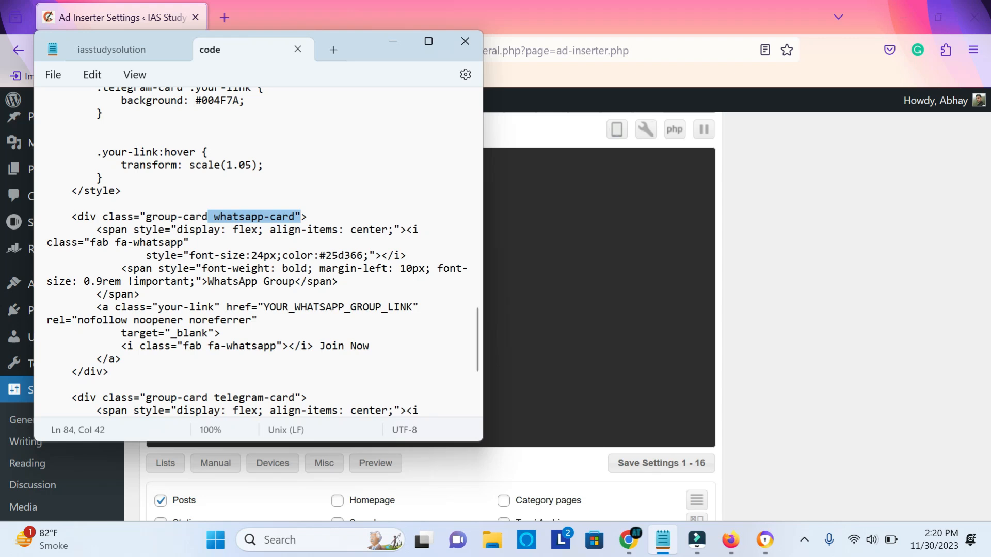
{"action": "left_click_drag", "start_coordinate": [96, 307], "coordinate": [138, 308]}
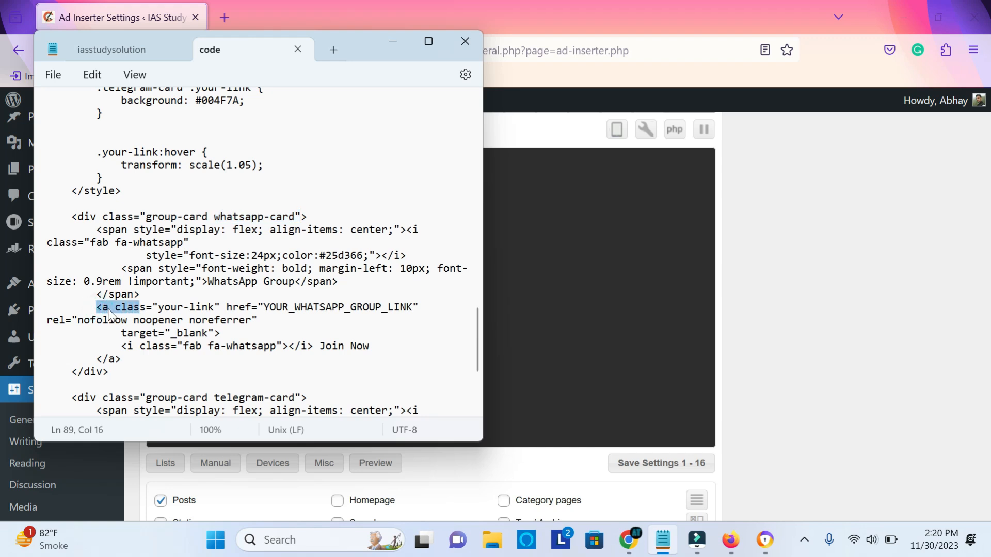
{"action": "left_click", "coordinate": [106, 309]}
{"action": "left_click", "coordinate": [102, 308]}
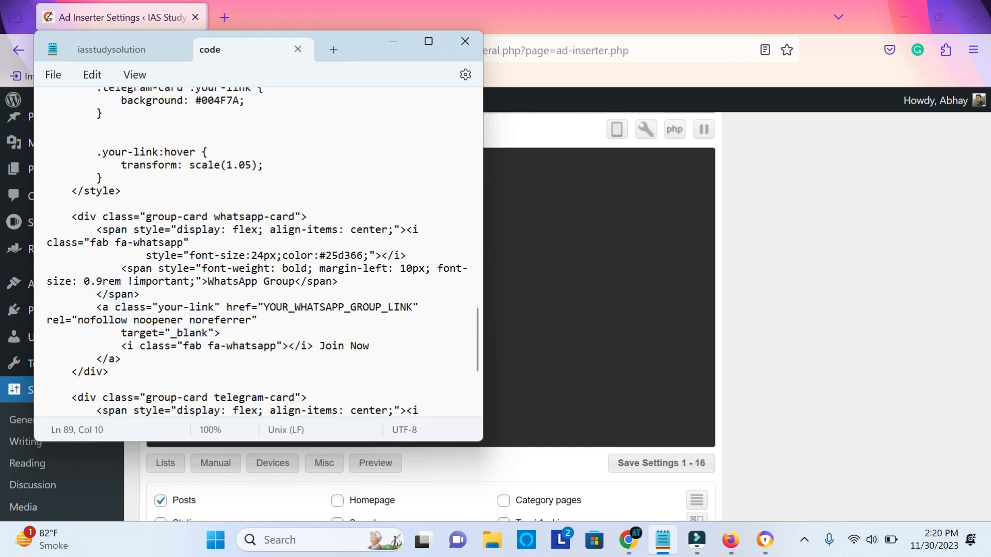
{"action": "double_click", "coordinate": [103, 308]}
{"action": "double_click", "coordinate": [228, 307]}
{"action": "left_click_drag", "start_coordinate": [264, 307], "coordinate": [413, 308]}
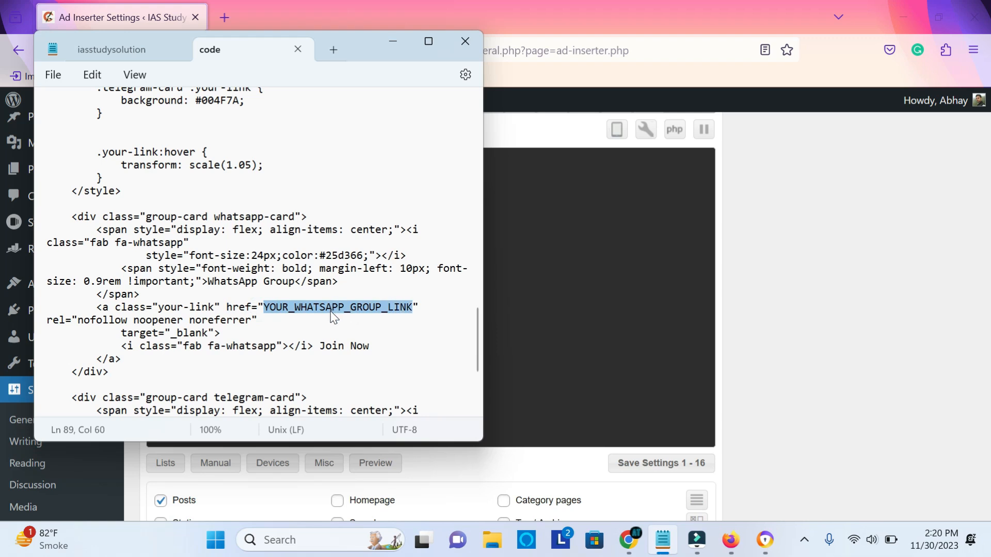
- Examine the Telegram card's div and its link tag, highlighting the YOUR_TELEGRAM_GROUP_LINK placeholder
{"action": "scroll", "coordinate": [254, 252], "scroll_direction": "down", "scroll_amount": 4}
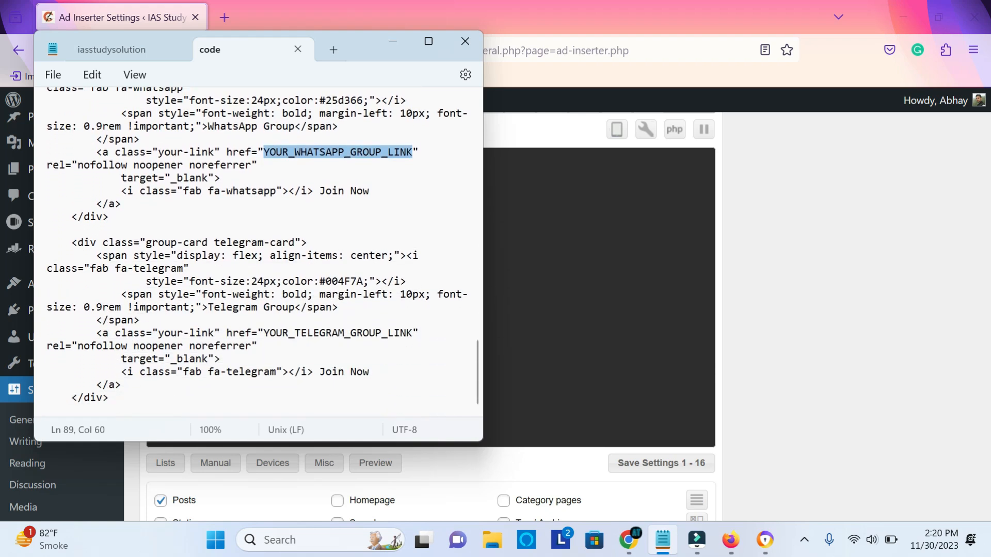
{"action": "left_click", "coordinate": [113, 242]}
{"action": "left_click_drag", "start_coordinate": [71, 242], "coordinate": [114, 243]}
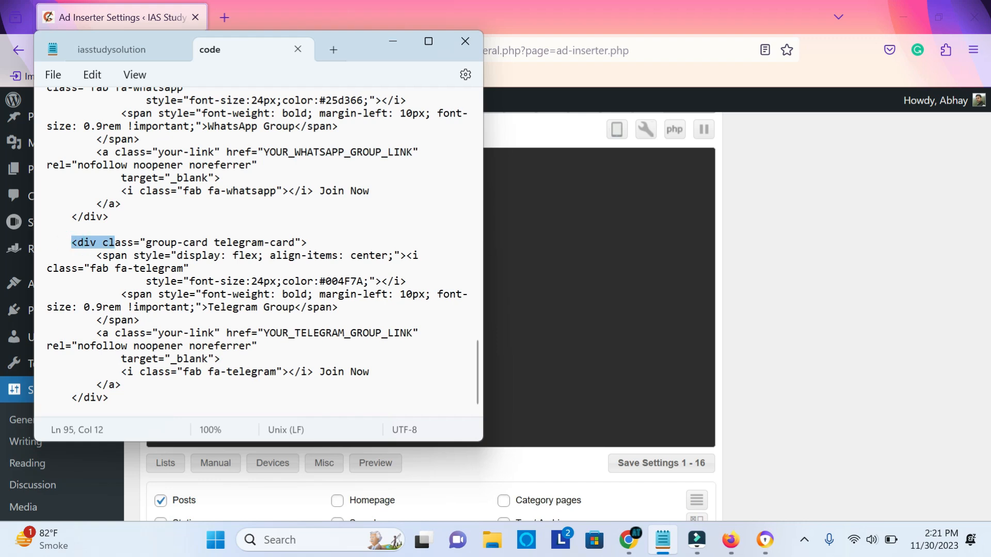
{"action": "left_click_drag", "start_coordinate": [114, 333], "coordinate": [96, 332]}
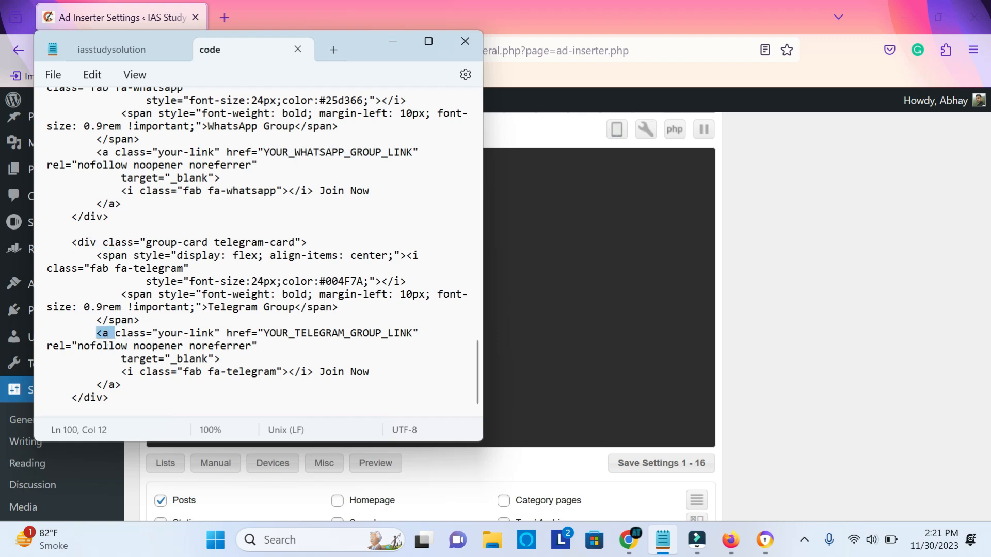
{"action": "left_click_drag", "start_coordinate": [264, 333], "coordinate": [412, 333]}
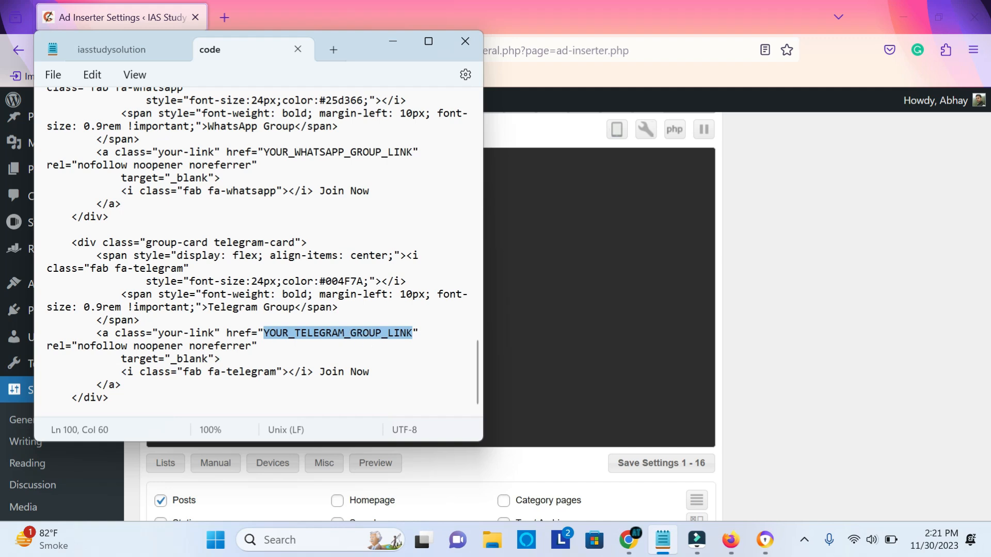
- Copy the entire button code from the code file and paste it into Ad Inserter's Block 1 in Firefox
{"action": "left_click", "coordinate": [387, 356]}
{"action": "left_click_drag", "start_coordinate": [49, 410], "coordinate": [0, 51]}
{"action": "key", "text": "ctrl+c"}
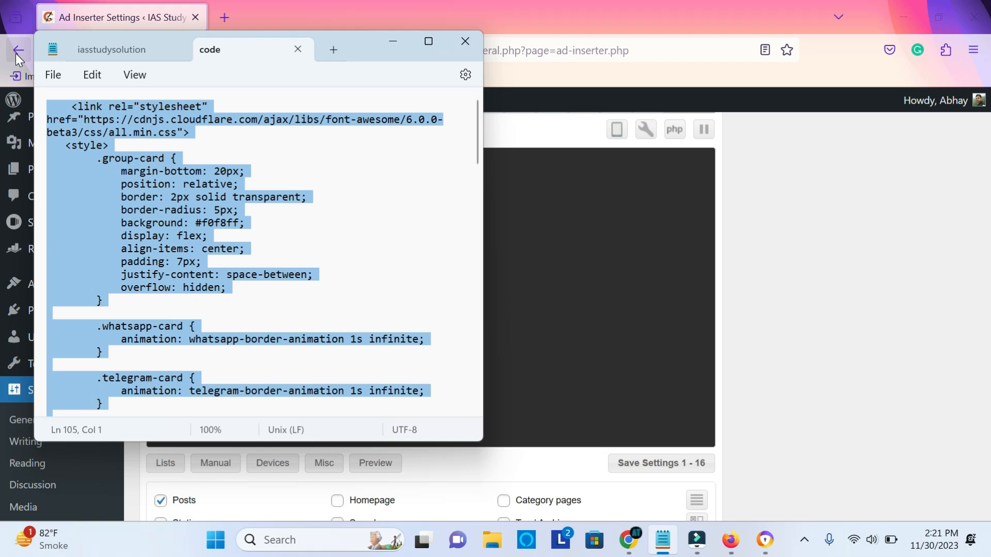
{"action": "left_click", "coordinate": [528, 263]}
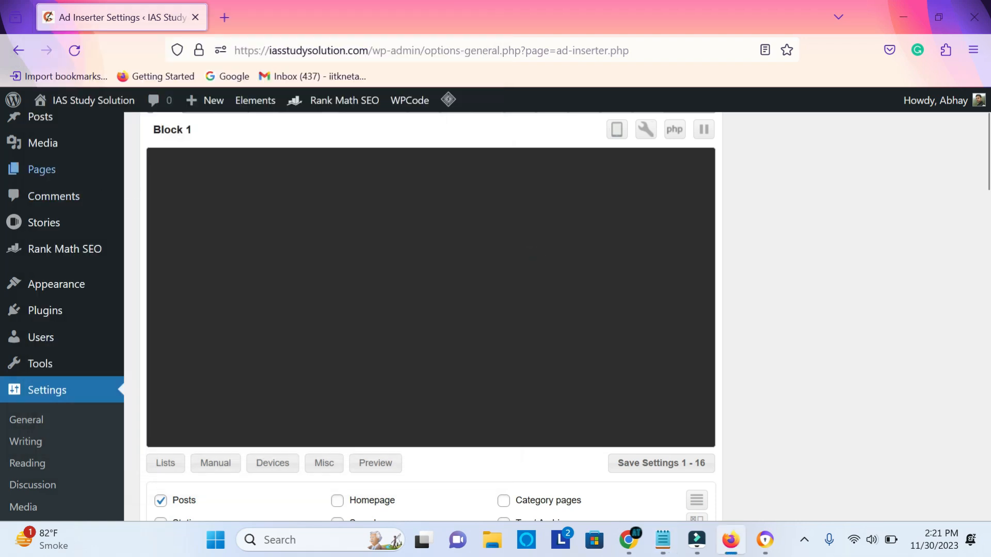
{"action": "key", "text": "ctrl+v"}
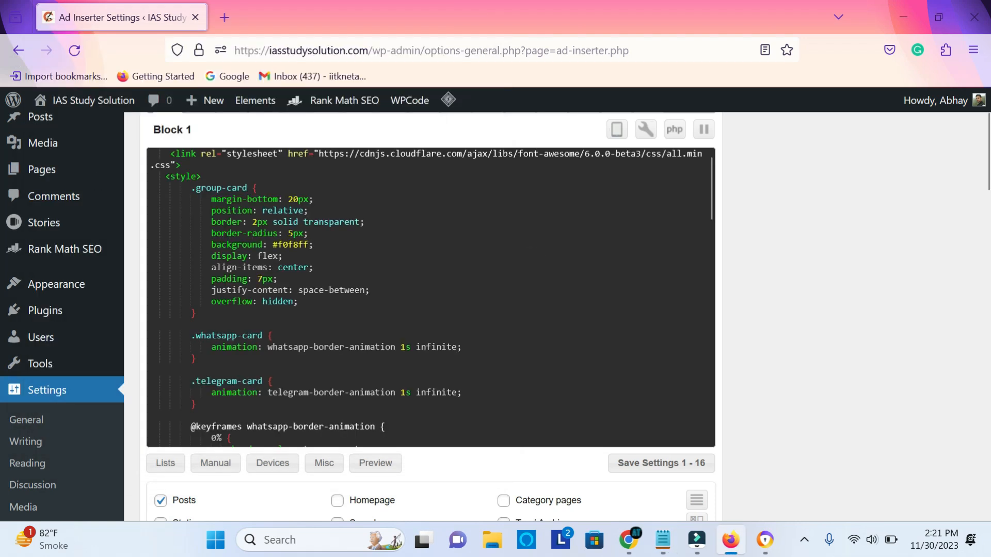
- Review the pasted Block 1 code, checking the Telegram and WhatsApp group link placeholders
{"action": "scroll", "coordinate": [428, 289], "scroll_direction": "up", "scroll_amount": 2}
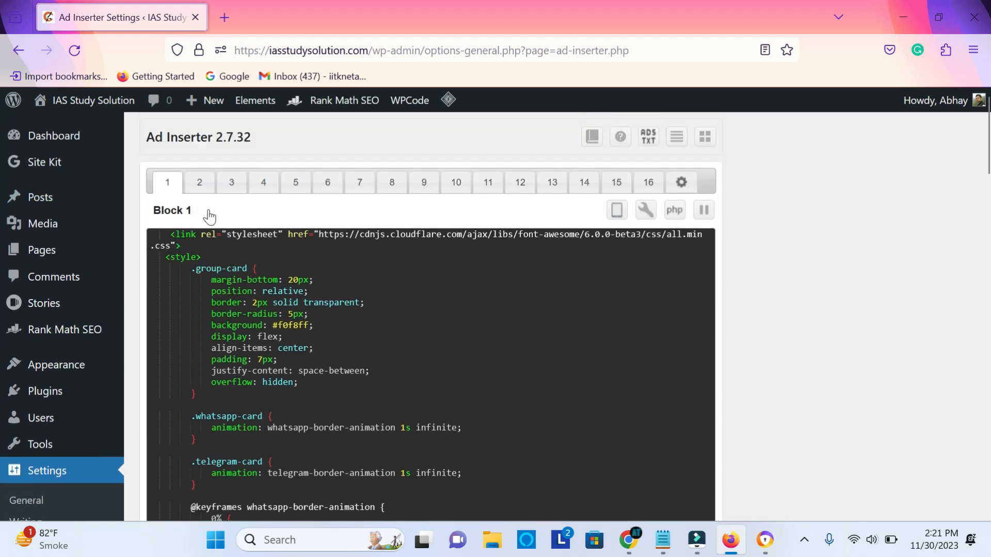
{"action": "scroll", "coordinate": [428, 372], "scroll_direction": "down", "scroll_amount": 10}
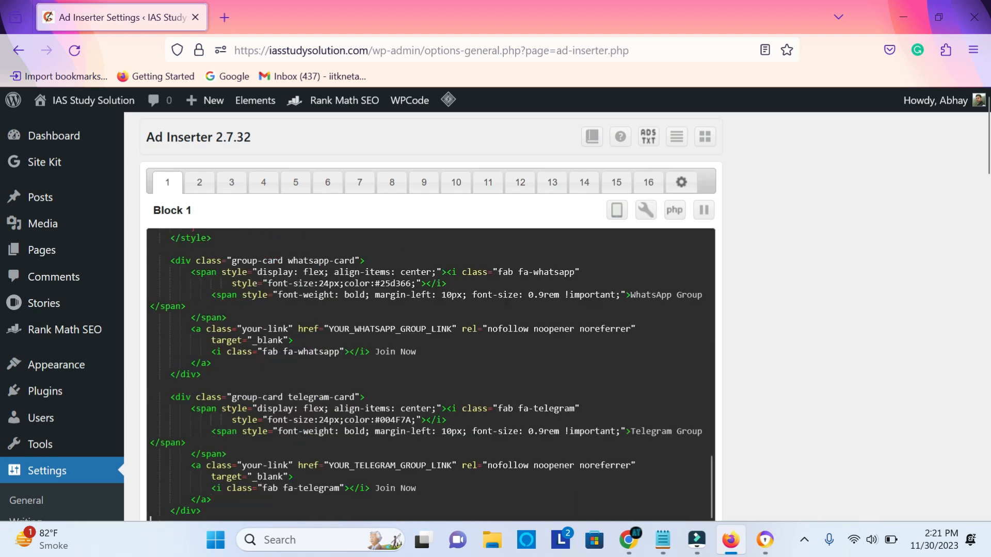
{"action": "scroll", "coordinate": [871, 408], "scroll_direction": "down", "scroll_amount": 4}
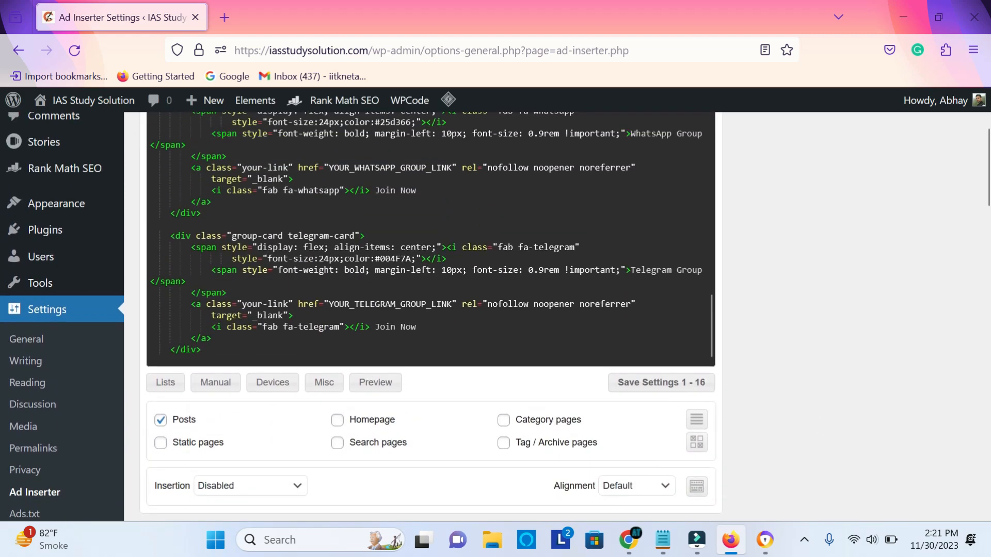
{"action": "scroll", "coordinate": [431, 239], "scroll_direction": "up", "scroll_amount": 2}
{"action": "scroll", "coordinate": [430, 240], "scroll_direction": "down", "scroll_amount": 2}
{"action": "left_click_drag", "start_coordinate": [329, 304], "coordinate": [450, 304]}
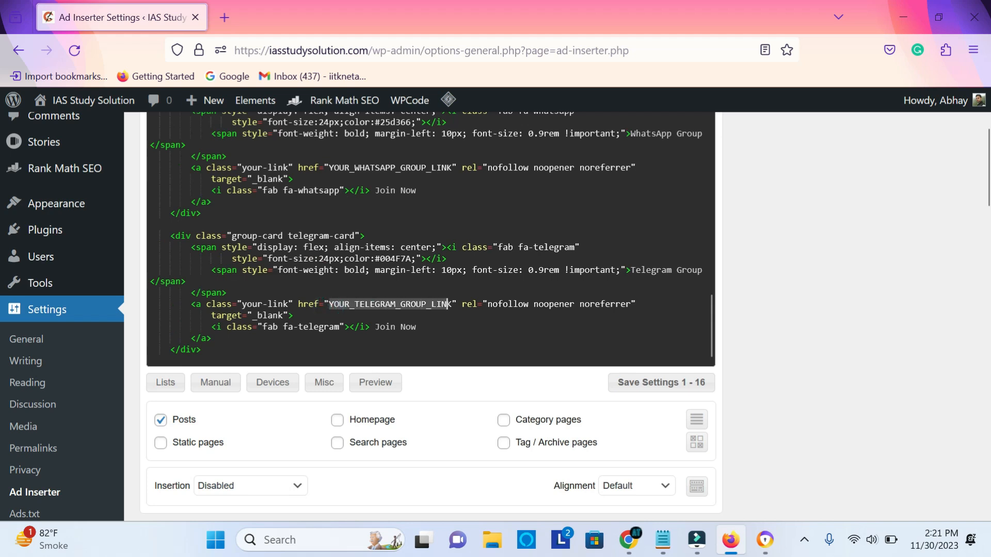
{"action": "left_click_drag", "start_coordinate": [325, 167], "coordinate": [447, 167]}
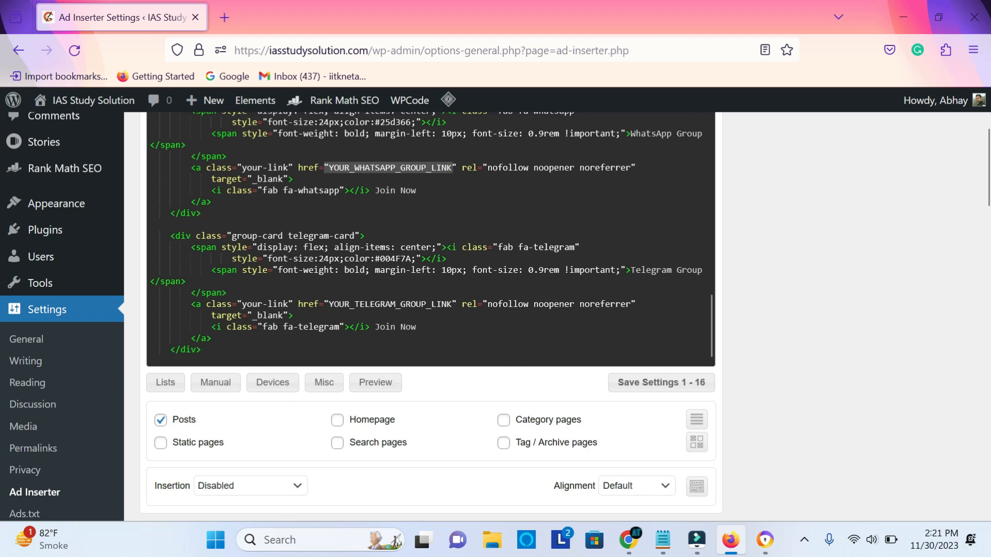
{"action": "left_click", "coordinate": [547, 168]}
- Set Block 1's insertion to After paragraph with paragraph number 2, and save the settings
{"action": "scroll", "coordinate": [549, 206], "scroll_direction": "down", "scroll_amount": 3}
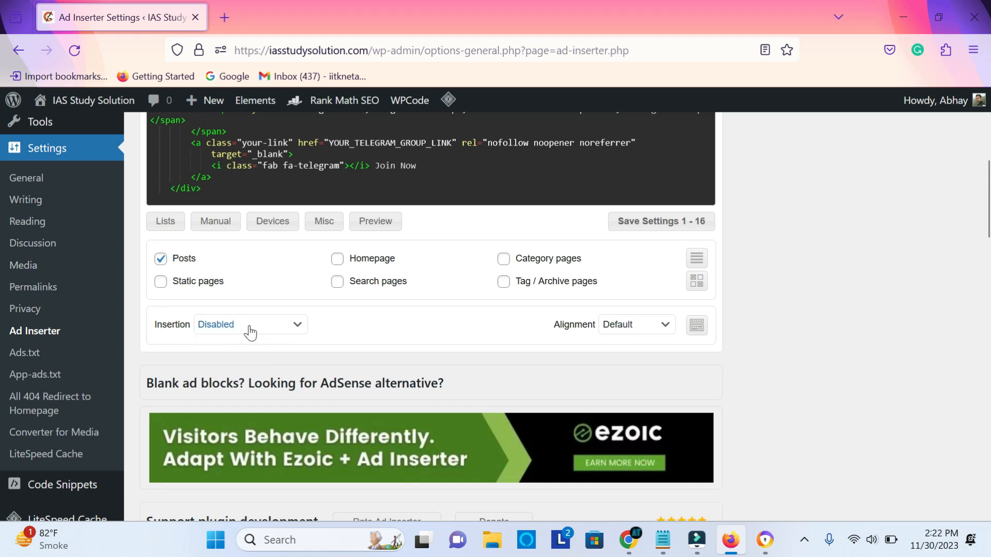
{"action": "left_click", "coordinate": [287, 332]}
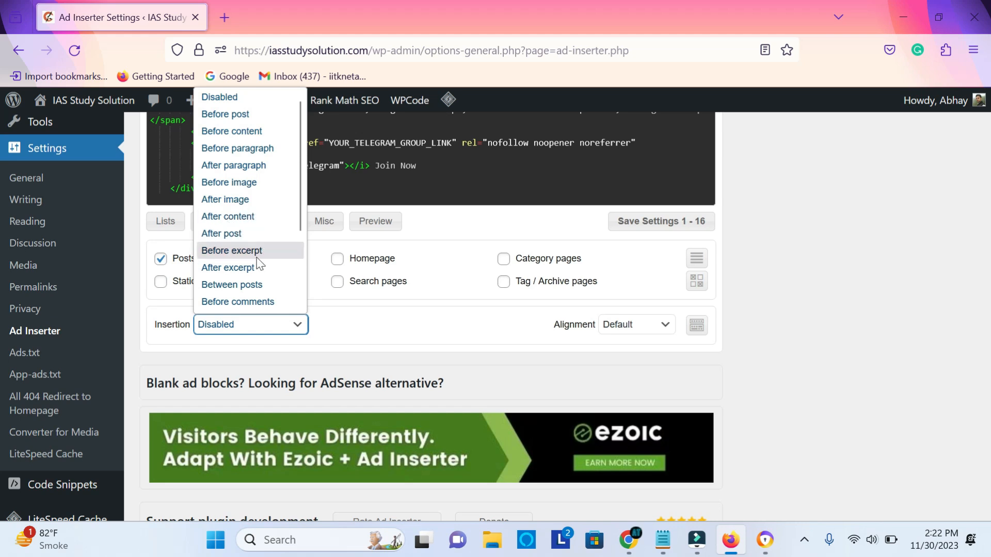
{"action": "scroll", "coordinate": [257, 258], "scroll_direction": "down", "scroll_amount": 2}
{"action": "scroll", "coordinate": [266, 262], "scroll_direction": "up", "scroll_amount": 2}
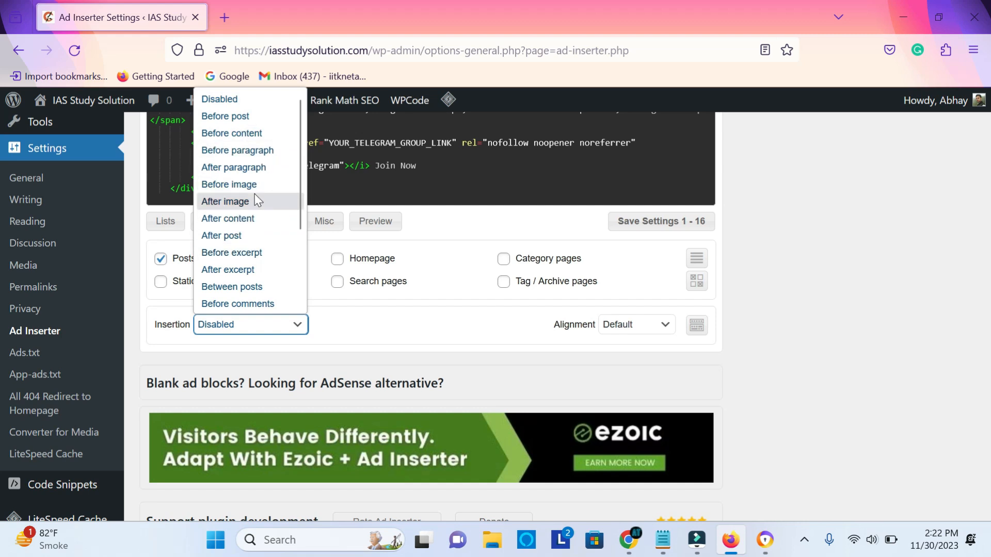
{"action": "left_click", "coordinate": [248, 168]}
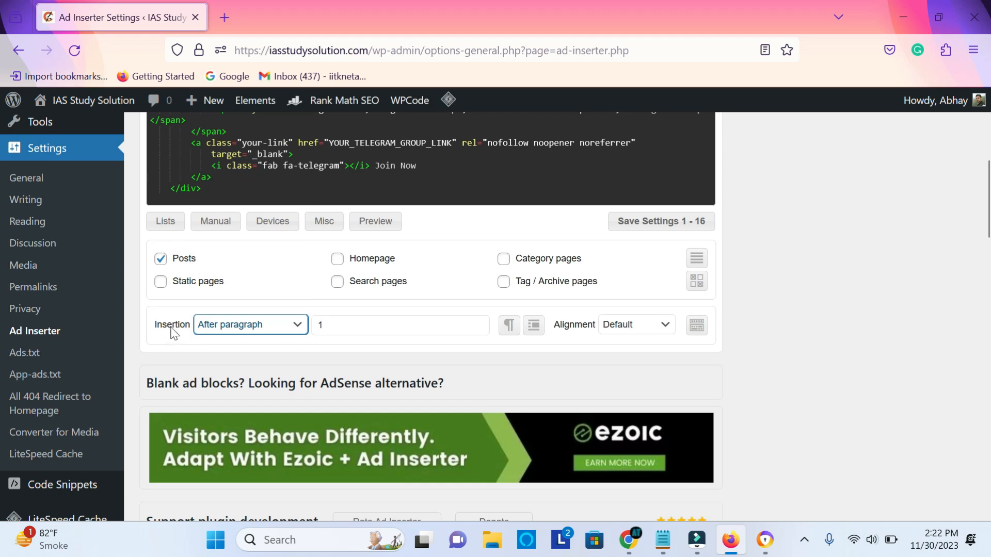
{"action": "left_click", "coordinate": [332, 324]}
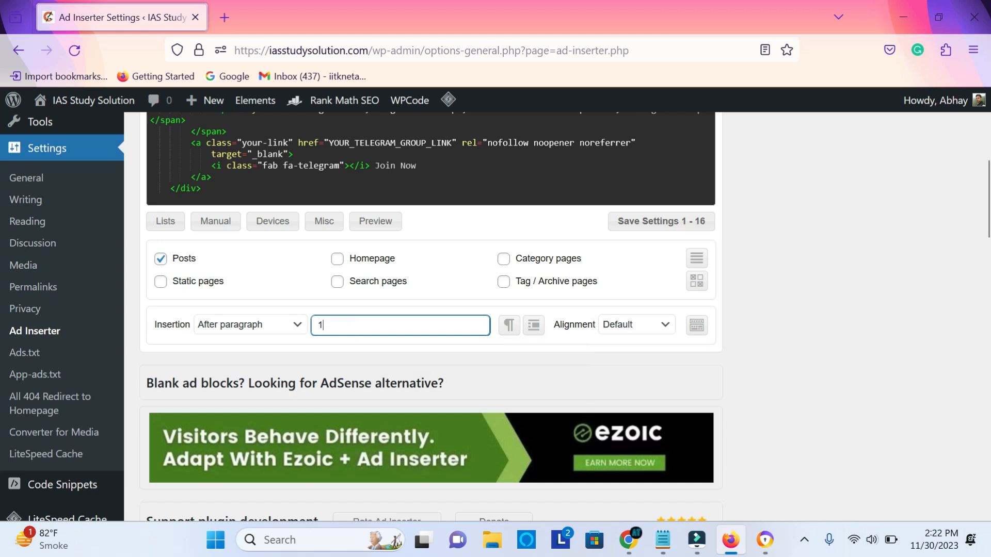
{"action": "key", "text": "BackSpace"}
{"action": "left_click", "coordinate": [367, 350]}
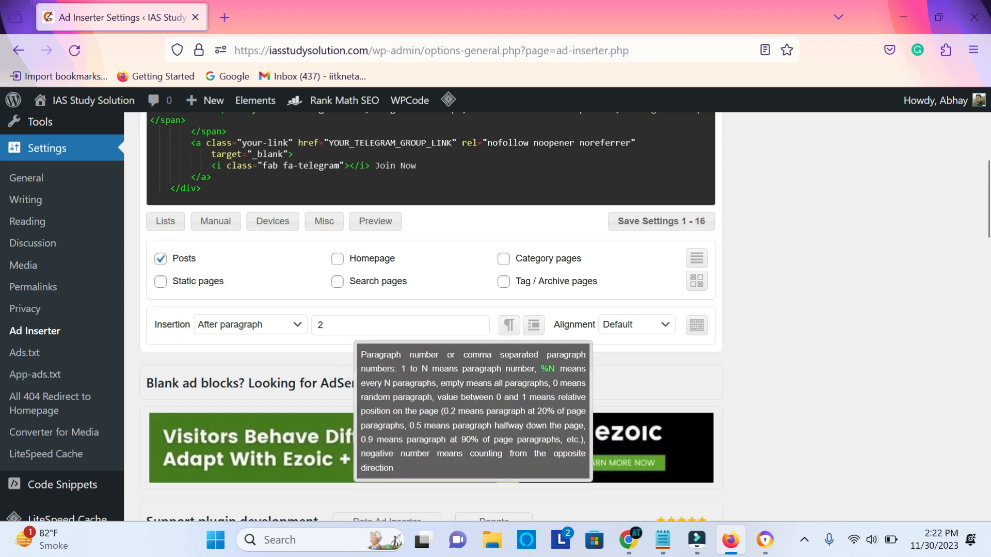
{"action": "left_click", "coordinate": [658, 229]}
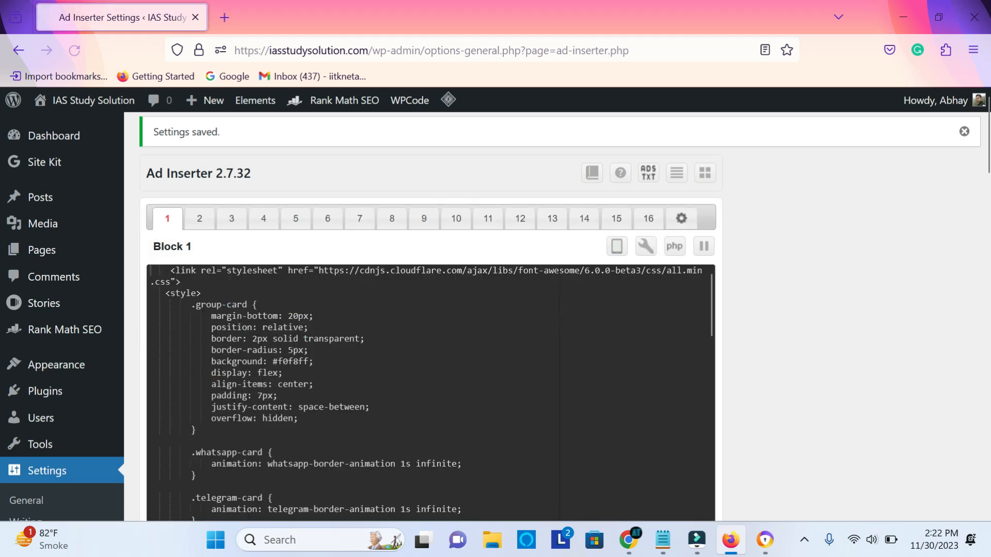
- Open Block 2 and paste the same WhatsApp and Telegram button code into its code area
{"action": "scroll", "coordinate": [848, 382], "scroll_direction": "down", "scroll_amount": 7}
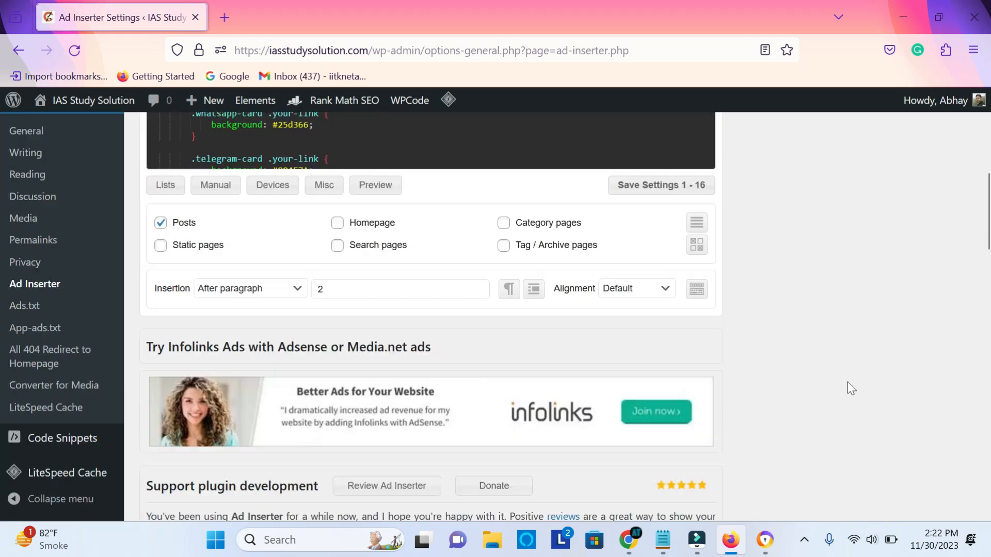
{"action": "scroll", "coordinate": [400, 402], "scroll_direction": "up", "scroll_amount": 3}
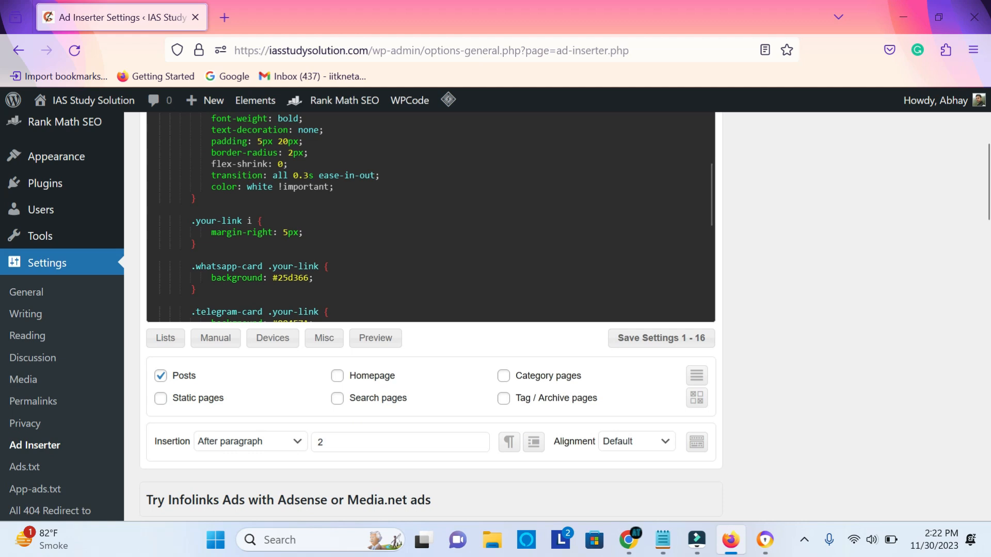
{"action": "scroll", "coordinate": [409, 463], "scroll_direction": "up", "scroll_amount": 4}
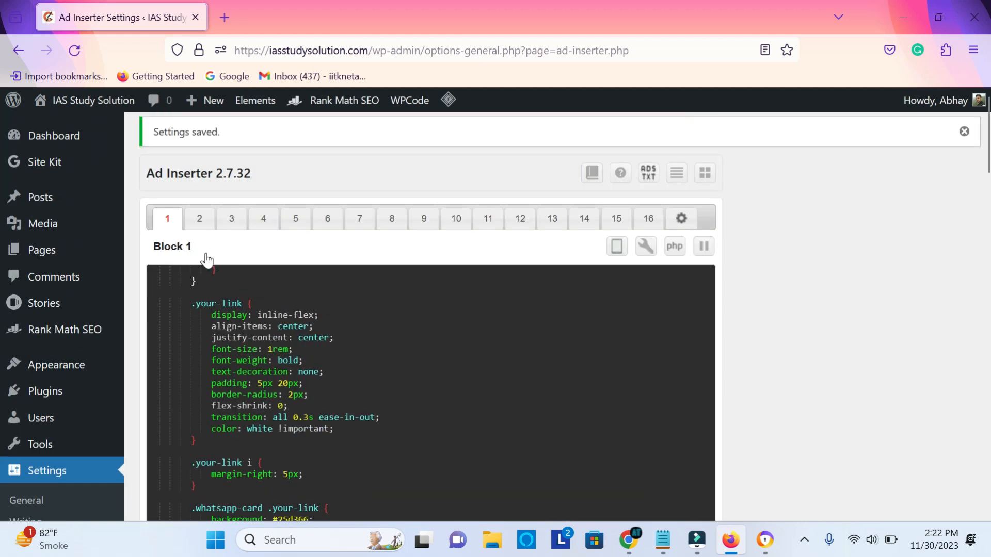
{"action": "left_click", "coordinate": [199, 218]}
{"action": "scroll", "coordinate": [230, 261], "scroll_direction": "down", "scroll_amount": 3}
{"action": "left_click", "coordinate": [215, 181]}
{"action": "key", "text": "ctrl+v"}
- Set Block 2's insertion to After content and save the settings
{"action": "scroll", "coordinate": [431, 258], "scroll_direction": "down", "scroll_amount": 2}
{"action": "scroll", "coordinate": [377, 454], "scroll_direction": "down", "scroll_amount": 6}
{"action": "left_click", "coordinate": [275, 282]}
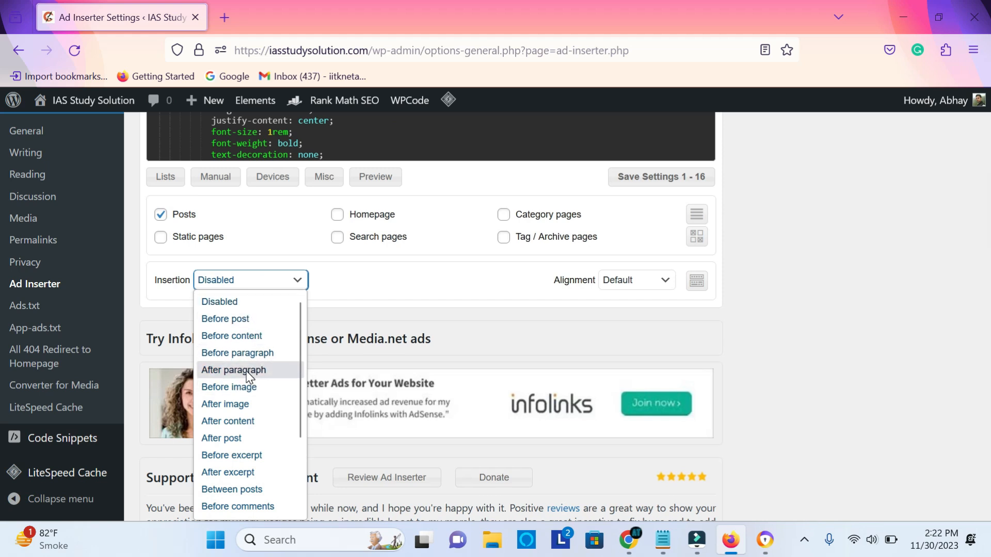
{"action": "scroll", "coordinate": [249, 375], "scroll_direction": "down", "scroll_amount": 2}
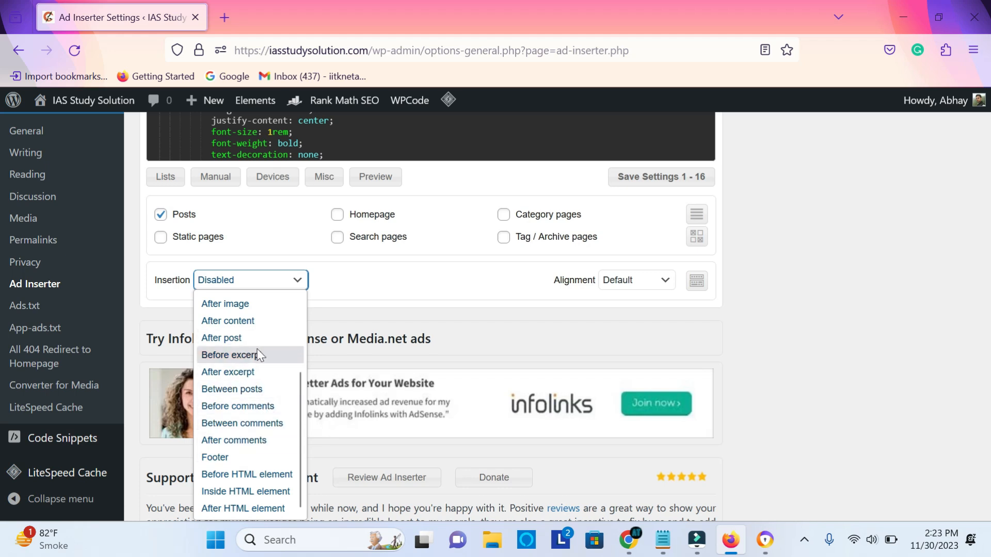
{"action": "scroll", "coordinate": [258, 350], "scroll_direction": "up", "scroll_amount": 2}
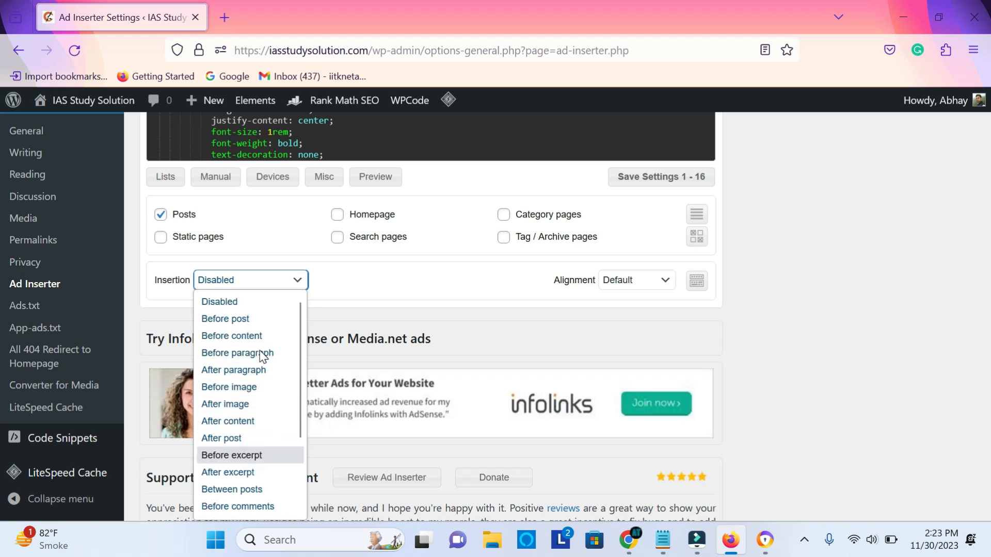
{"action": "left_click", "coordinate": [242, 440]}
{"action": "left_click", "coordinate": [348, 297]}
{"action": "left_click", "coordinate": [657, 181]}
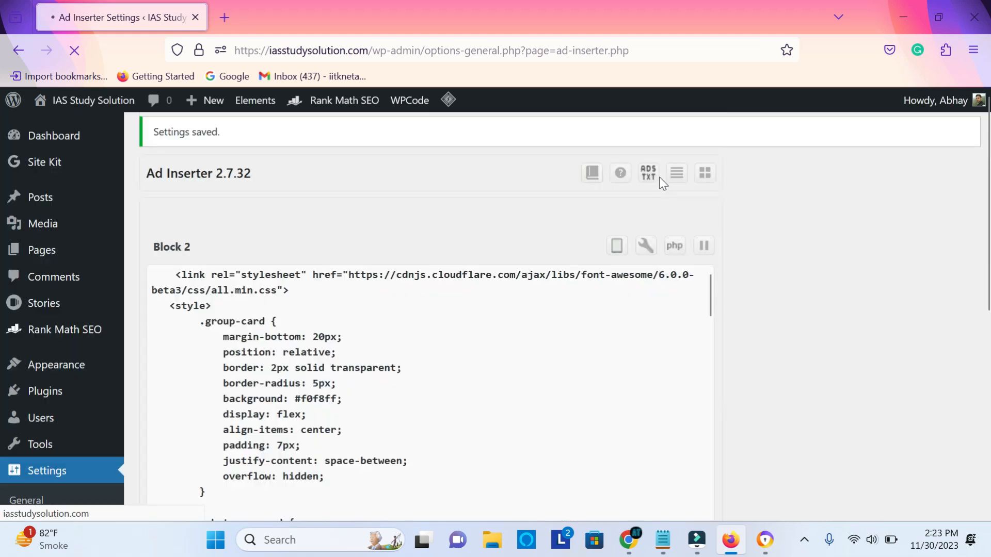
{"action": "scroll", "coordinate": [431, 393], "scroll_direction": "down", "scroll_amount": 10}
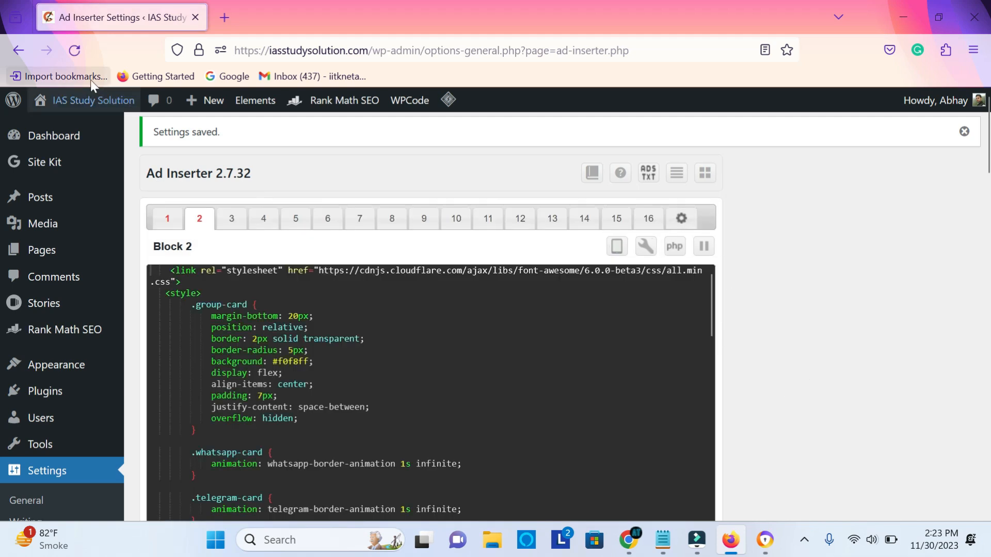
- Open the IAS Study Solution site in a new tab and go to the UP Police Constable Recruitment 2023 post
{"action": "mouse_move", "coordinate": [100, 107]}
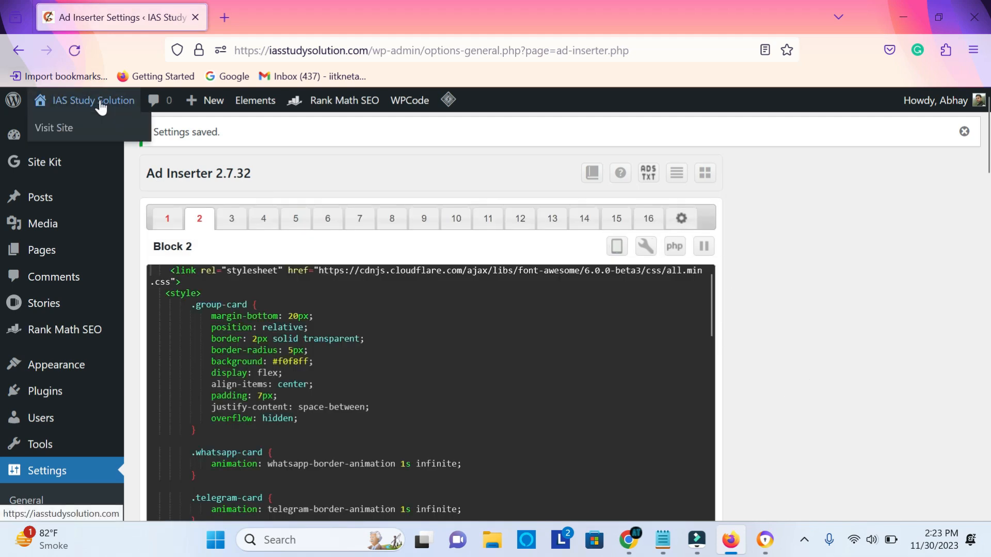
{"action": "right_click", "coordinate": [66, 132]}
{"action": "left_click", "coordinate": [110, 150]}
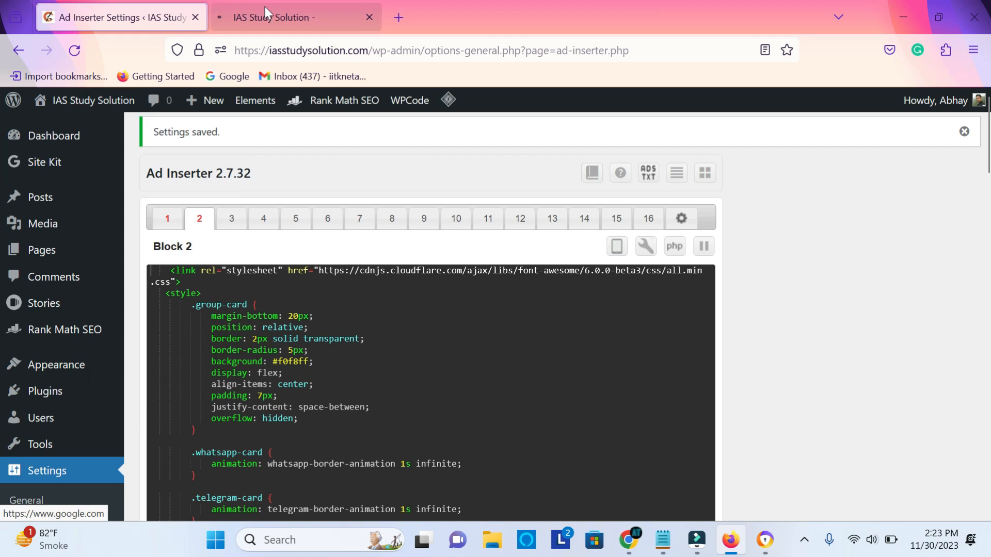
{"action": "left_click", "coordinate": [265, 10]}
{"action": "left_click", "coordinate": [284, 269]}
{"action": "left_click", "coordinate": [110, 18]}
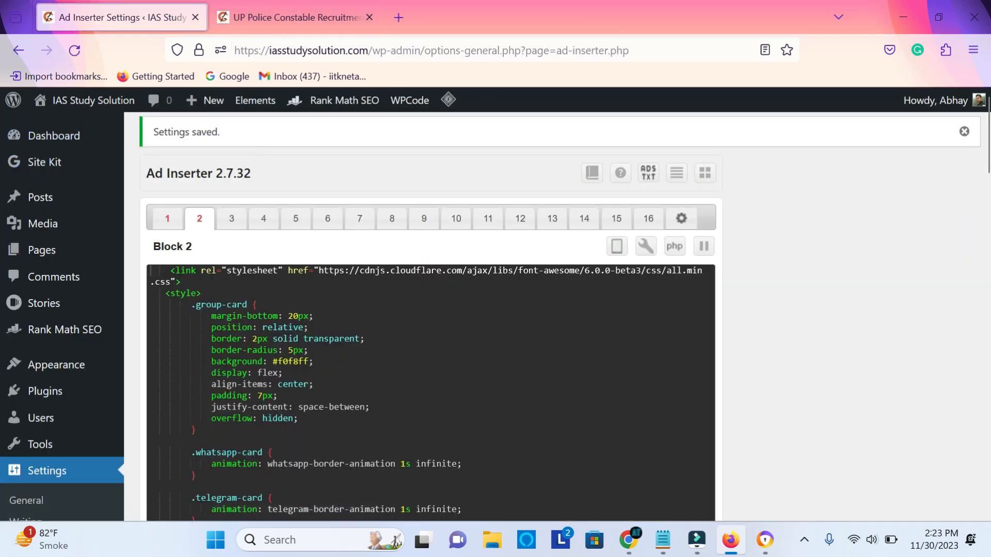
{"action": "left_click", "coordinate": [286, 17]}
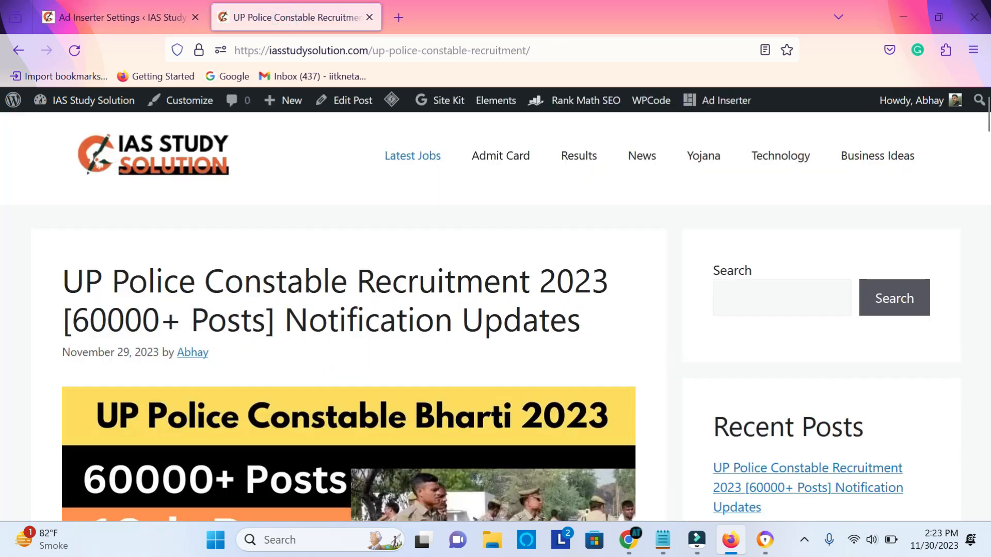
- Examine the WhatsApp and Telegram join buttons below the second paragraph of the UP Police post
{"action": "scroll", "coordinate": [514, 296], "scroll_direction": "down", "scroll_amount": 5}
{"action": "scroll", "coordinate": [514, 295], "scroll_direction": "down", "scroll_amount": 2}
{"action": "scroll", "coordinate": [514, 295], "scroll_direction": "up", "scroll_amount": 8}
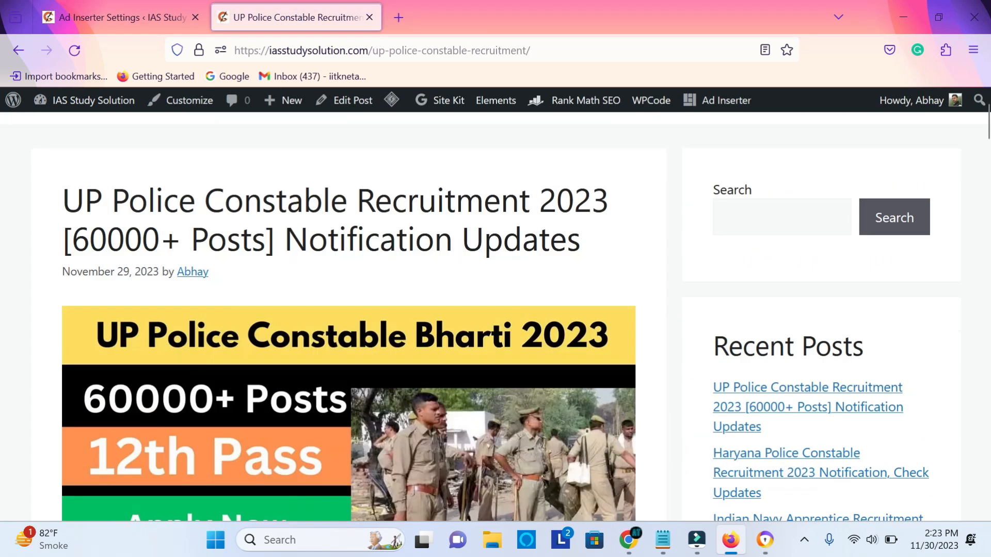
{"action": "scroll", "coordinate": [386, 283], "scroll_direction": "down", "scroll_amount": 10}
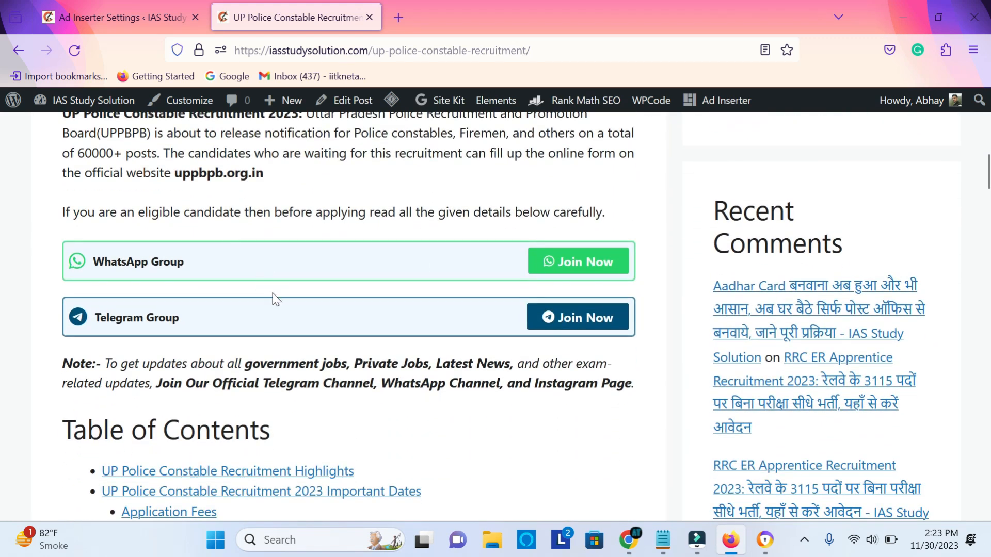
{"action": "scroll", "coordinate": [386, 286], "scroll_direction": "up", "scroll_amount": 3}
{"action": "scroll", "coordinate": [407, 348], "scroll_direction": "down", "scroll_amount": 1}
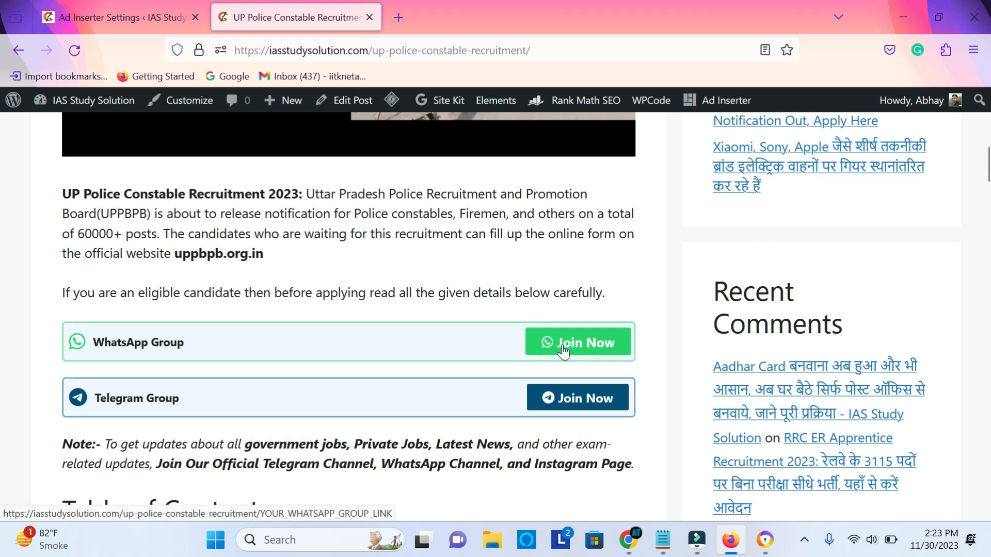
{"action": "scroll", "coordinate": [667, 382], "scroll_direction": "down", "scroll_amount": 3}
{"action": "scroll", "coordinate": [668, 377], "scroll_direction": "down", "scroll_amount": 6}
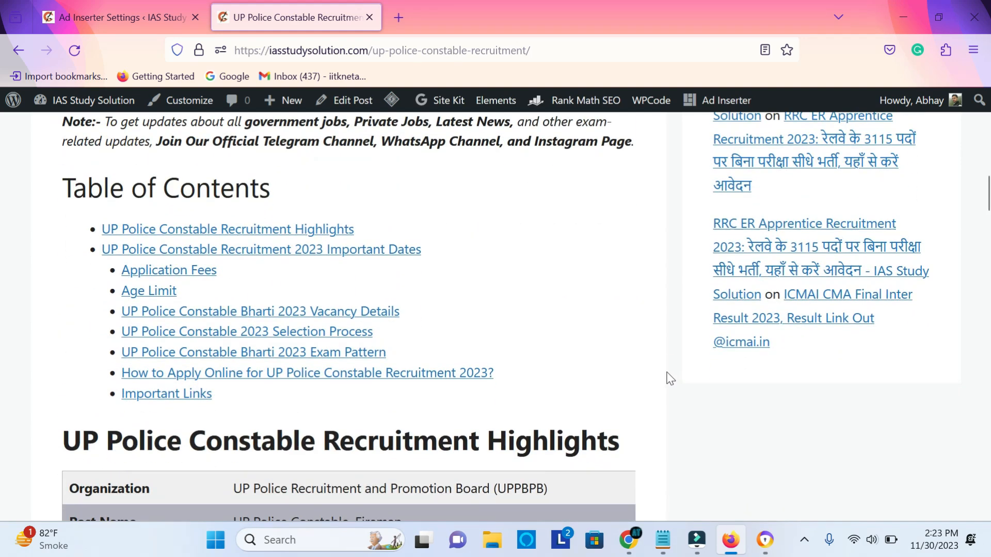
{"action": "scroll", "coordinate": [488, 367], "scroll_direction": "up", "scroll_amount": 9}
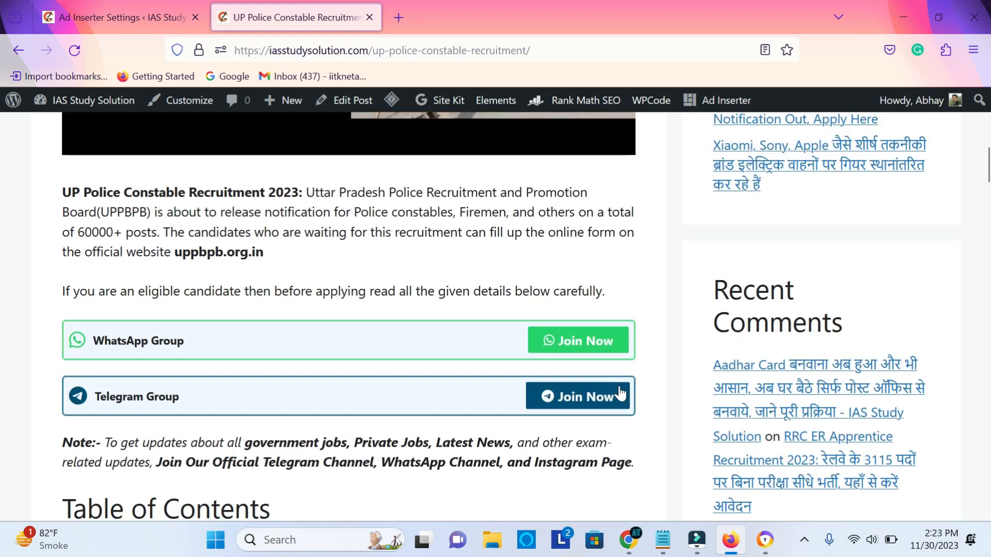
- Check the end of the UP Police post for the second set of WhatsApp and Telegram buttons
{"action": "scroll", "coordinate": [616, 393], "scroll_direction": "down", "scroll_amount": 15}
{"action": "scroll", "coordinate": [618, 382], "scroll_direction": "down", "scroll_amount": 7}
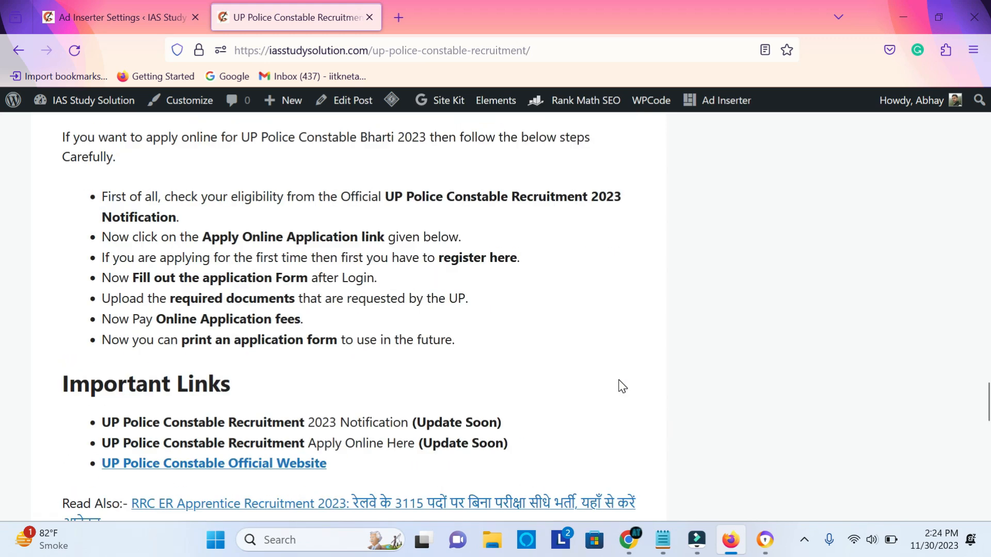
{"action": "scroll", "coordinate": [516, 330], "scroll_direction": "up", "scroll_amount": 15}
{"action": "scroll", "coordinate": [429, 274], "scroll_direction": "down", "scroll_amount": 15}
{"action": "scroll", "coordinate": [428, 273], "scroll_direction": "down", "scroll_amount": 10}
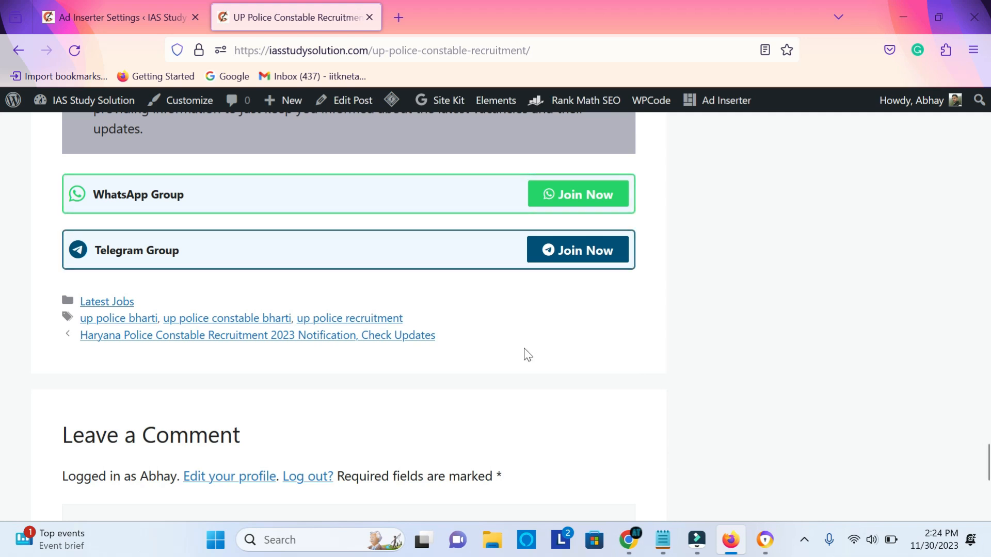
- Open the Haryana Police Constable Recruitment 2023 post and check for join buttons below its opening paragraphs and after its content
{"action": "left_click", "coordinate": [286, 336]}
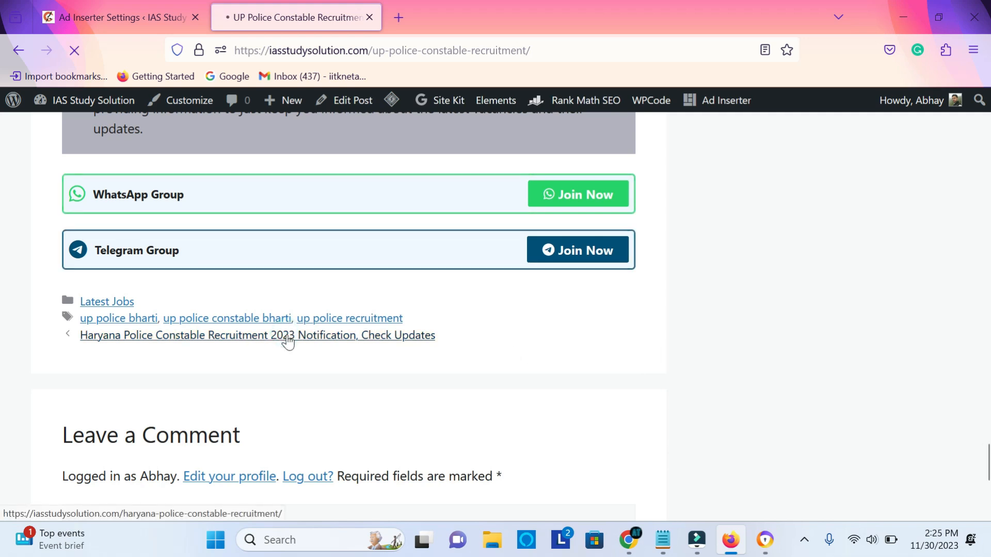
{"action": "scroll", "coordinate": [480, 325], "scroll_direction": "down", "scroll_amount": 10}
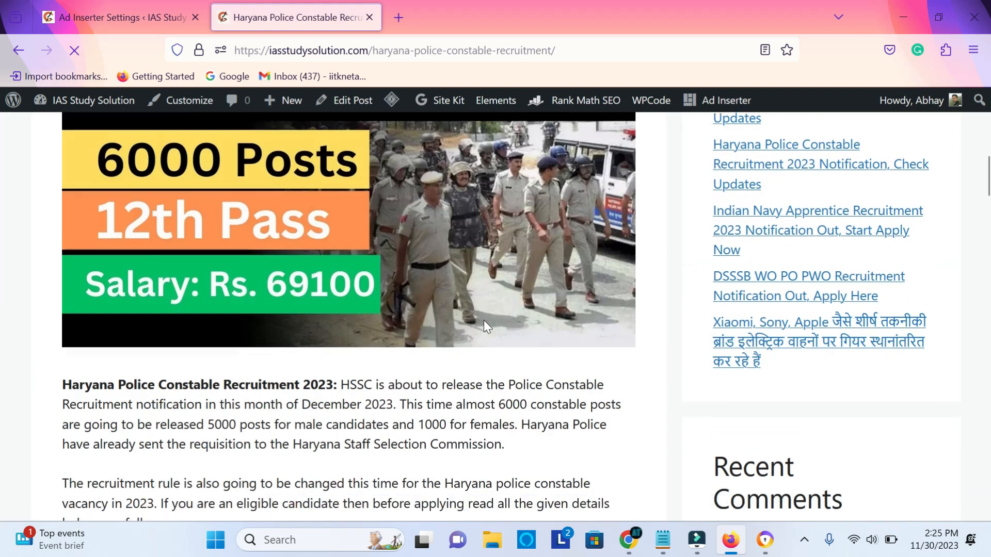
{"action": "scroll", "coordinate": [421, 303], "scroll_direction": "up", "scroll_amount": 3}
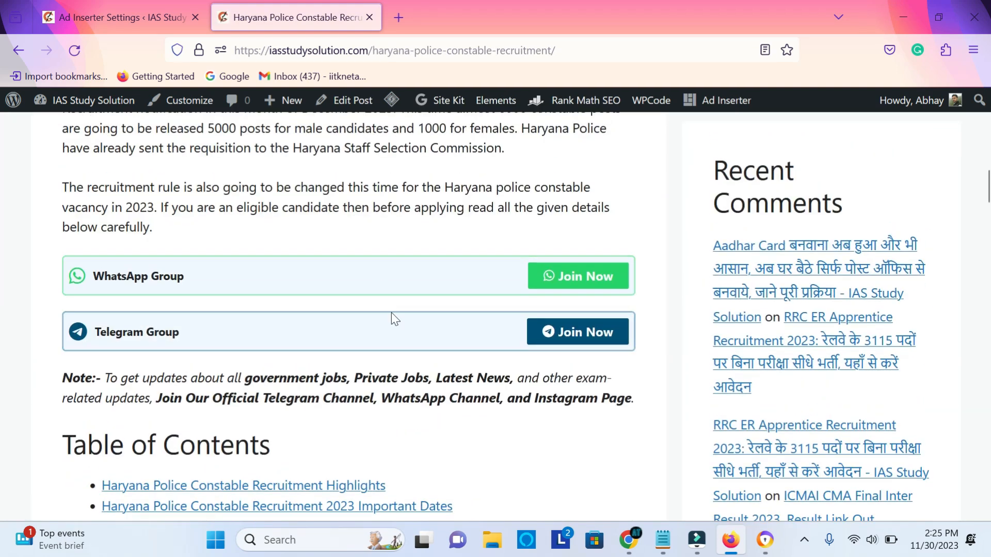
{"action": "scroll", "coordinate": [462, 312], "scroll_direction": "down", "scroll_amount": 15}
{"action": "scroll", "coordinate": [564, 451], "scroll_direction": "down", "scroll_amount": 10}
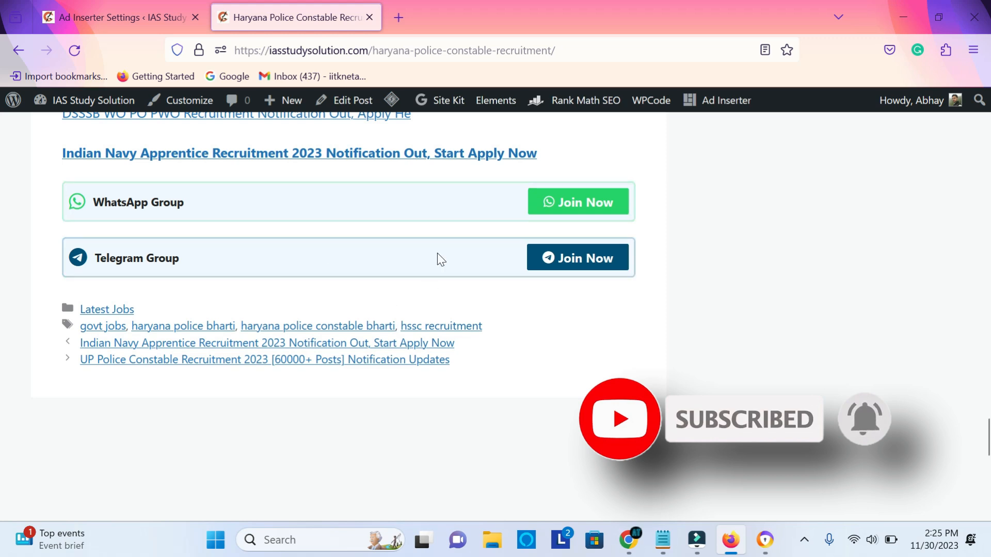
{"action": "scroll", "coordinate": [504, 307], "scroll_direction": "up", "scroll_amount": 3}
{"action": "scroll", "coordinate": [516, 355], "scroll_direction": "up", "scroll_amount": 10}
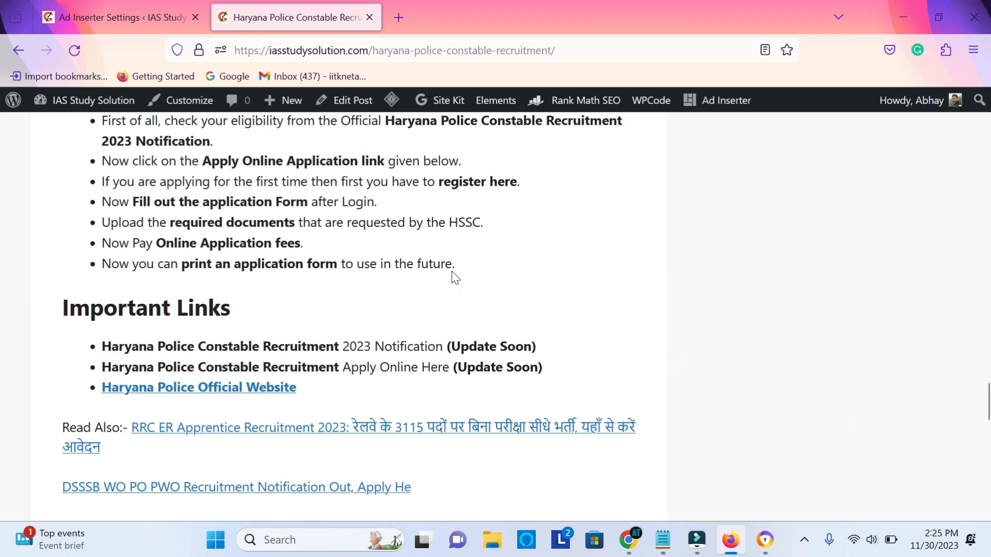
- Return to the Ad Inserter settings to review Block 2, and open the empty Block 3 to view its insertion options
{"action": "left_click", "coordinate": [149, 25]}
{"action": "scroll", "coordinate": [641, 323], "scroll_direction": "down", "scroll_amount": 10}
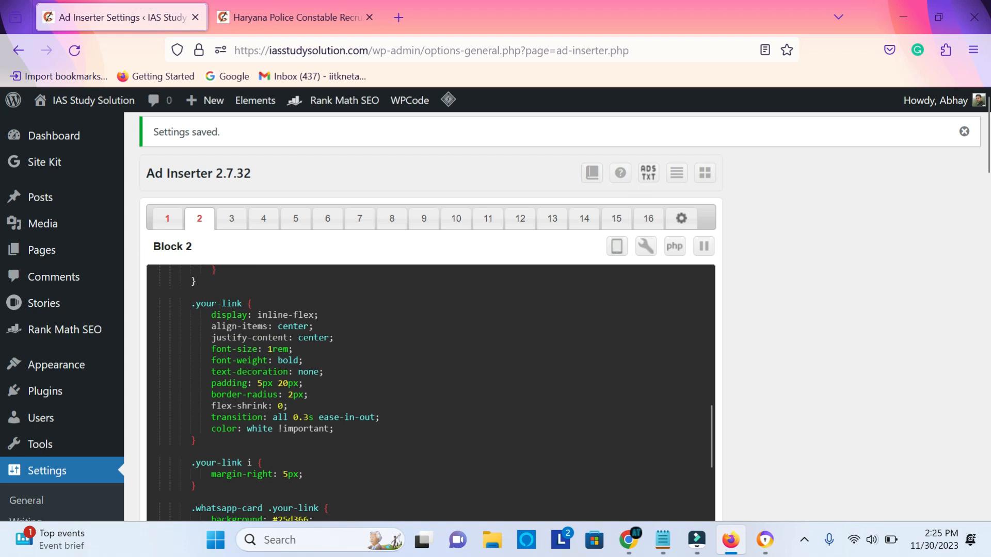
{"action": "scroll", "coordinate": [641, 323], "scroll_direction": "up", "scroll_amount": 5}
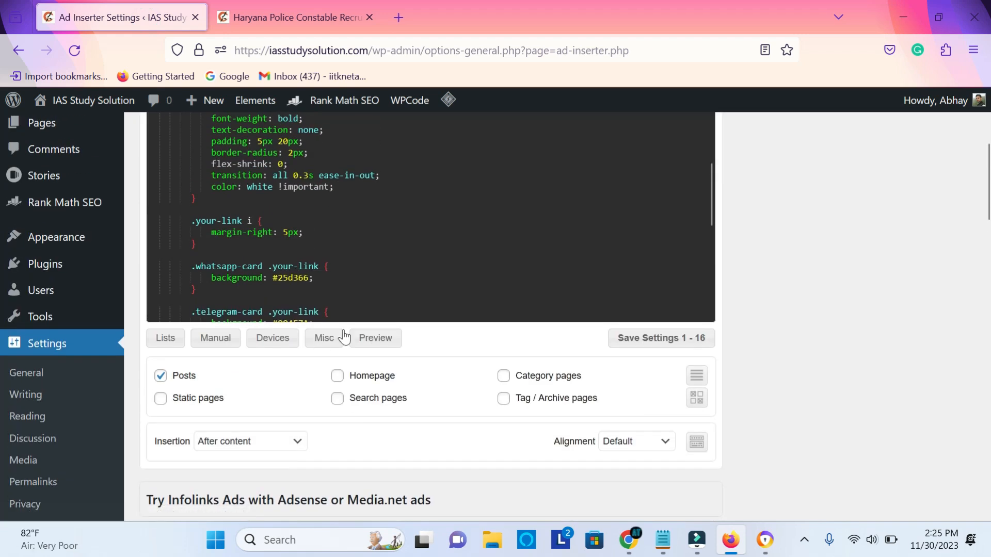
{"action": "scroll", "coordinate": [431, 217], "scroll_direction": "down", "scroll_amount": 5}
{"action": "scroll", "coordinate": [430, 216], "scroll_direction": "up", "scroll_amount": 3}
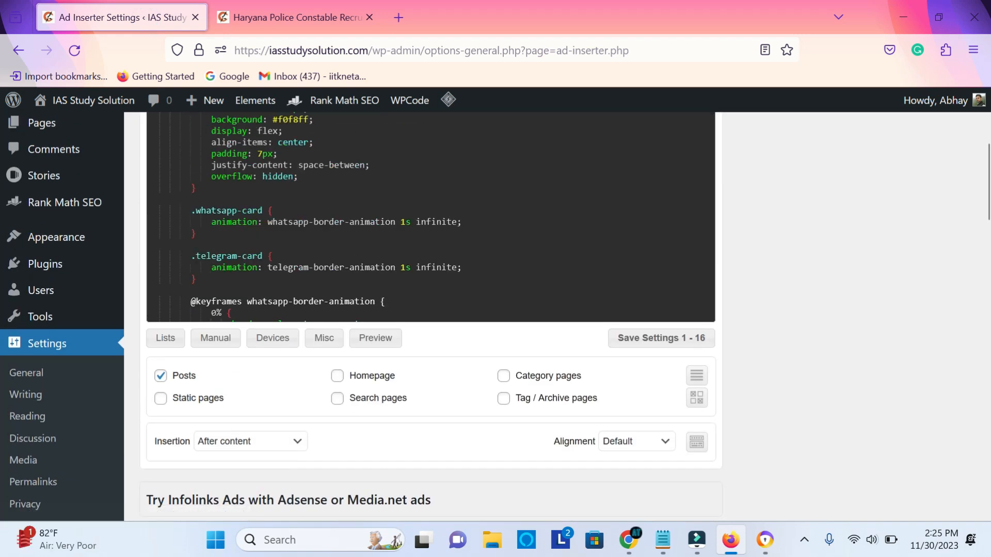
{"action": "scroll", "coordinate": [431, 309], "scroll_direction": "up", "scroll_amount": 4}
{"action": "left_click", "coordinate": [232, 218]}
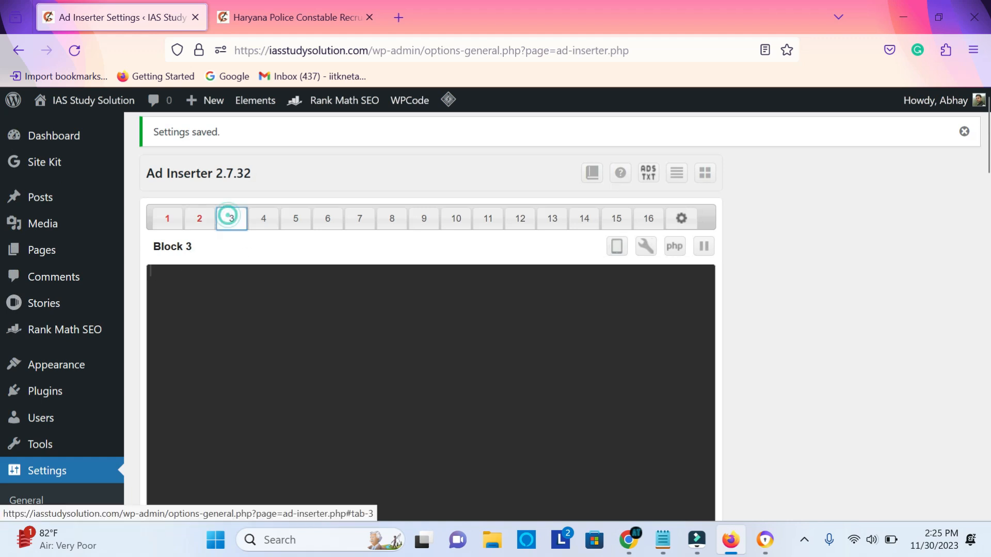
{"action": "scroll", "coordinate": [524, 388], "scroll_direction": "down", "scroll_amount": 7}
{"action": "scroll", "coordinate": [377, 303], "scroll_direction": "up", "scroll_amount": 3}
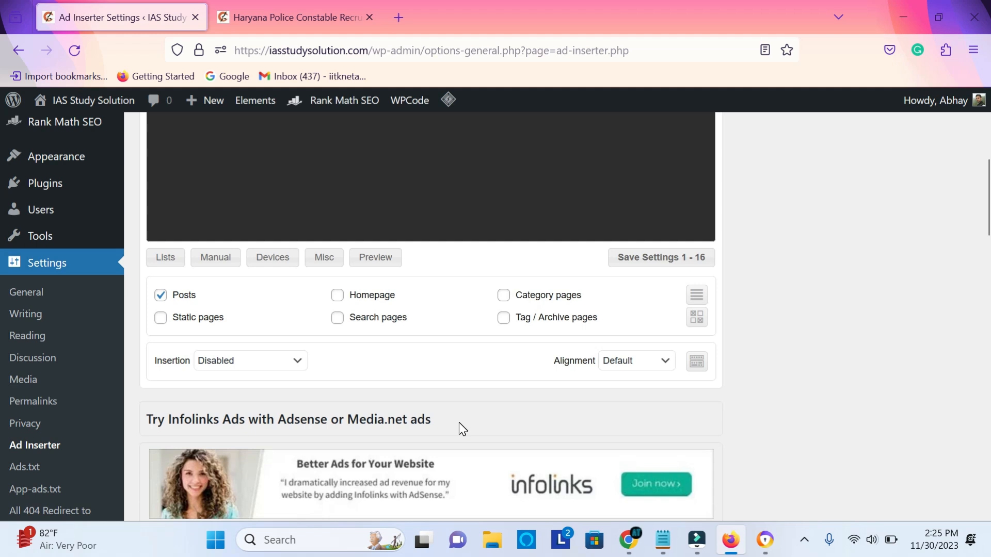
- Go back to the Haryana Police post and re-examine the join buttons at its end and below its introduction
{"action": "left_click", "coordinate": [296, 17]}
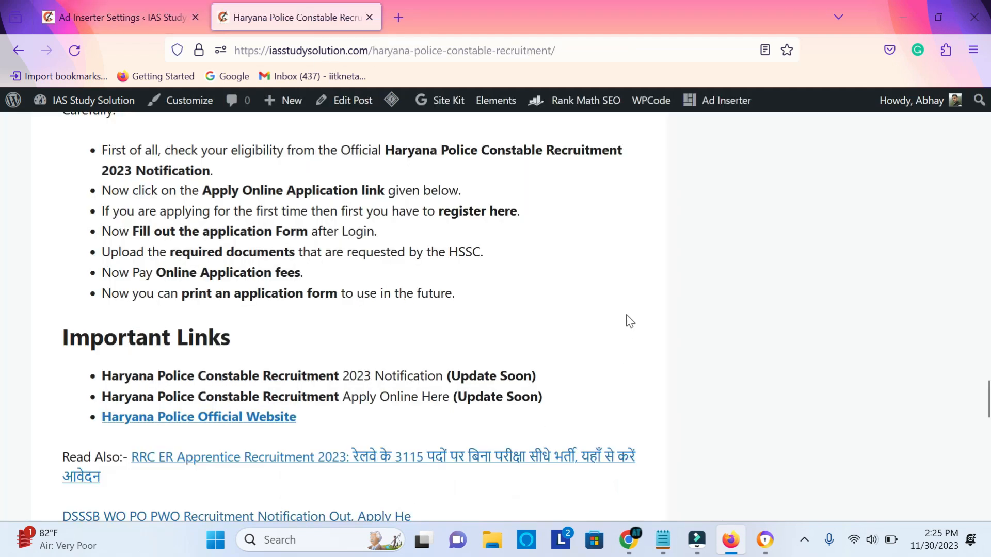
{"action": "scroll", "coordinate": [630, 321], "scroll_direction": "down", "scroll_amount": 5}
{"action": "scroll", "coordinate": [629, 321], "scroll_direction": "down", "scroll_amount": 2}
{"action": "scroll", "coordinate": [354, 343], "scroll_direction": "up", "scroll_amount": 3}
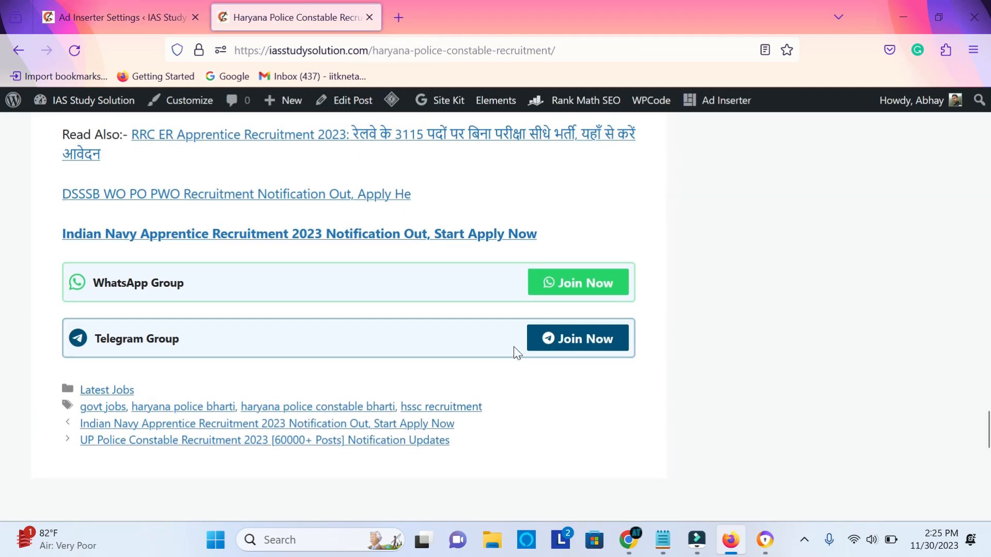
{"action": "scroll", "coordinate": [573, 388], "scroll_direction": "up", "scroll_amount": 15}
{"action": "scroll", "coordinate": [581, 390], "scroll_direction": "up", "scroll_amount": 2}
{"action": "scroll", "coordinate": [470, 275], "scroll_direction": "down", "scroll_amount": 3}
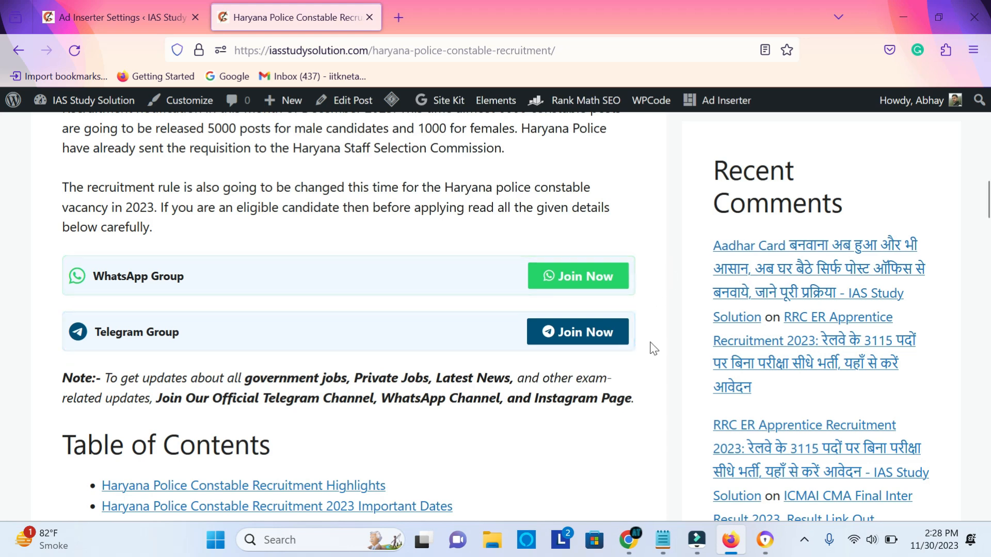
{"action": "scroll", "coordinate": [634, 368], "scroll_direction": "up", "scroll_amount": 3}
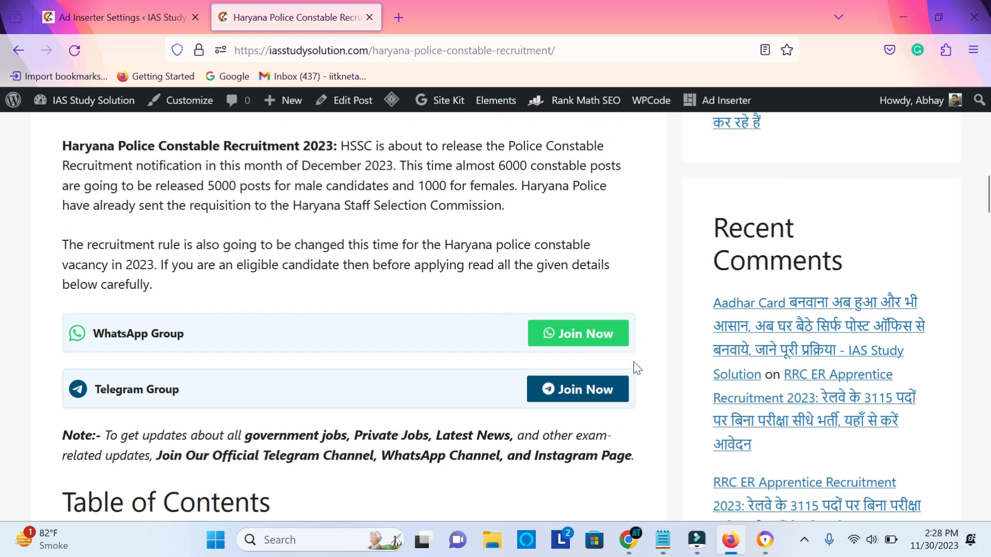
{"action": "scroll", "coordinate": [635, 361], "scroll_direction": "down", "scroll_amount": 2}
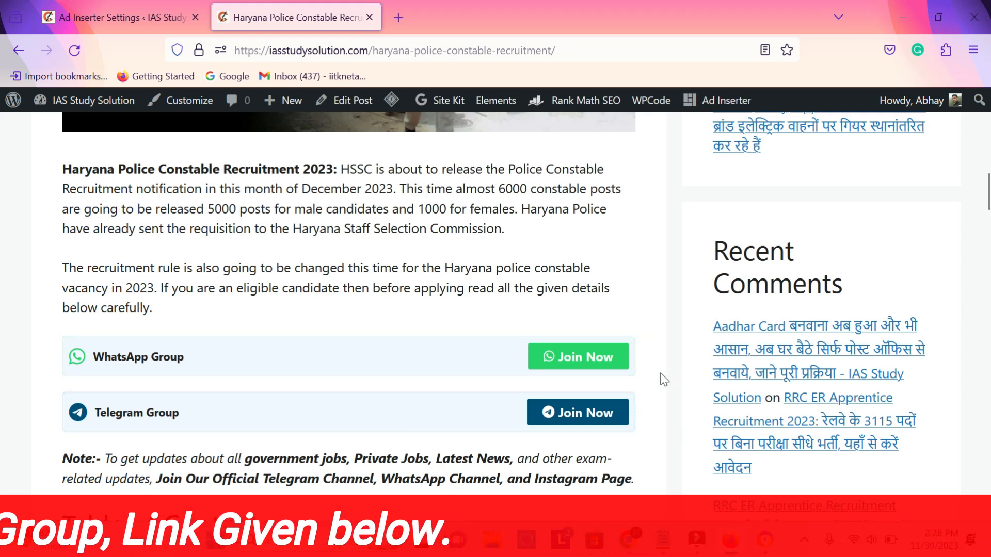
- Reopen Block 2 in Ad Inserter to check its code and insertion setting, and switch to the YouTube channel page in Chrome
{"action": "left_click", "coordinate": [119, 17]}
{"action": "scroll", "coordinate": [499, 350], "scroll_direction": "up", "scroll_amount": 6}
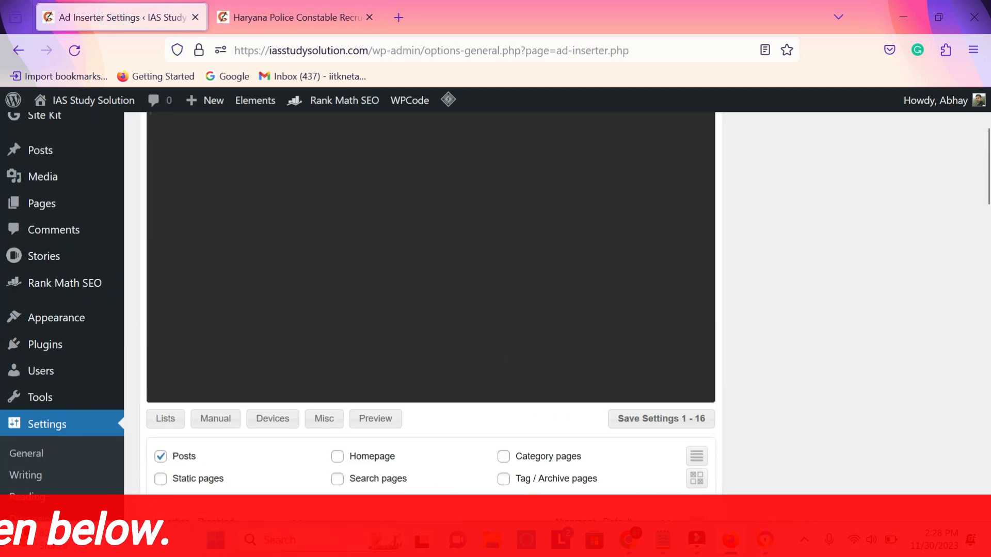
{"action": "left_click", "coordinate": [199, 218]}
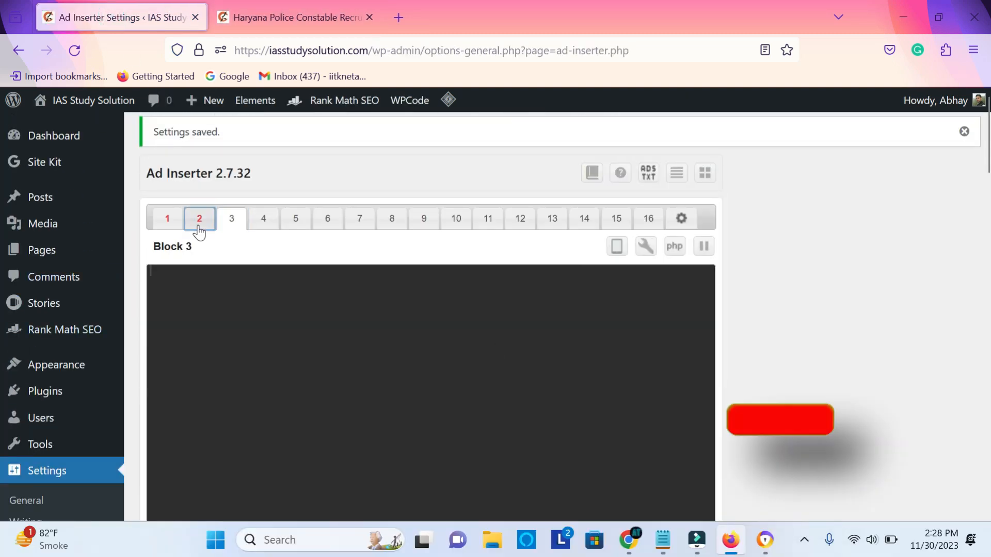
{"action": "scroll", "coordinate": [692, 351], "scroll_direction": "down", "scroll_amount": 5}
{"action": "scroll", "coordinate": [743, 350], "scroll_direction": "down", "scroll_amount": 8}
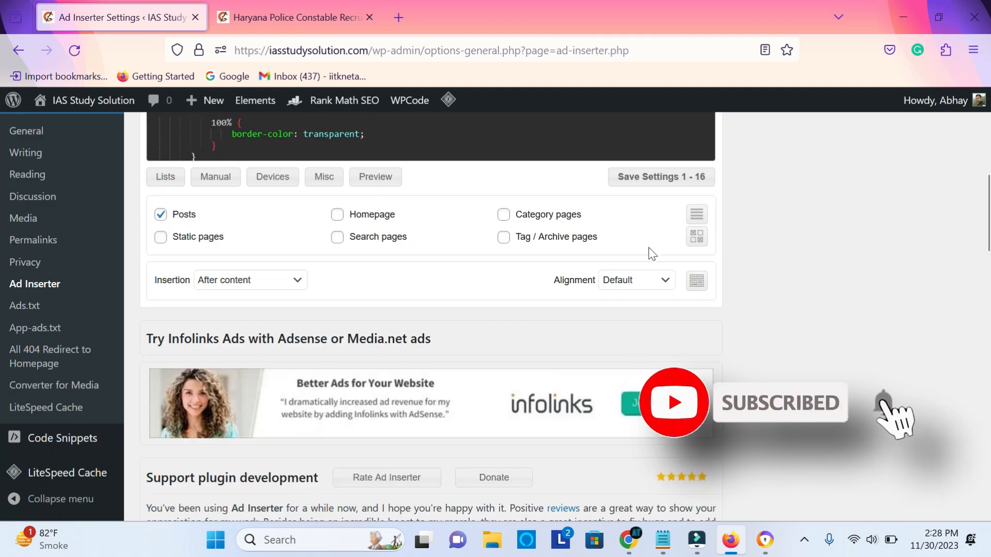
{"action": "left_click", "coordinate": [634, 551]}
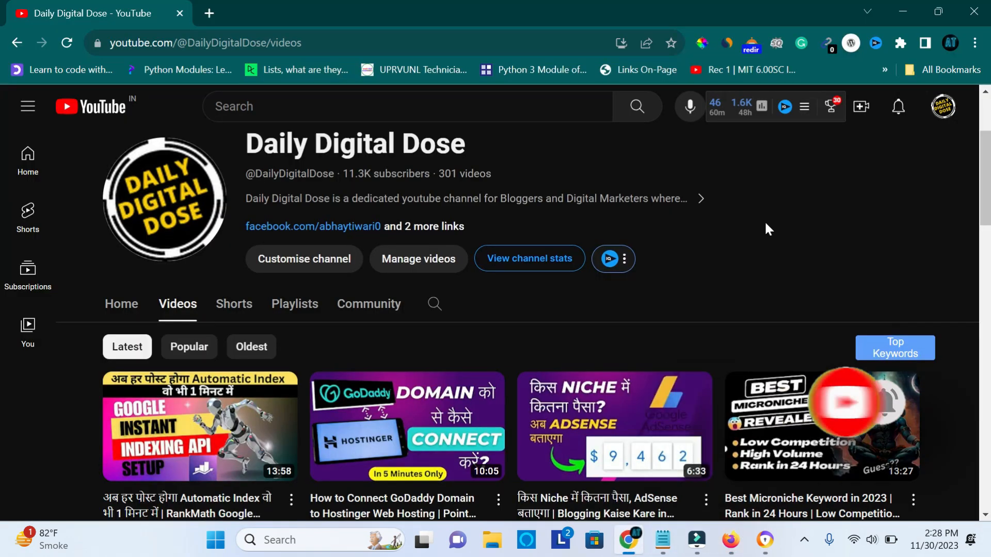